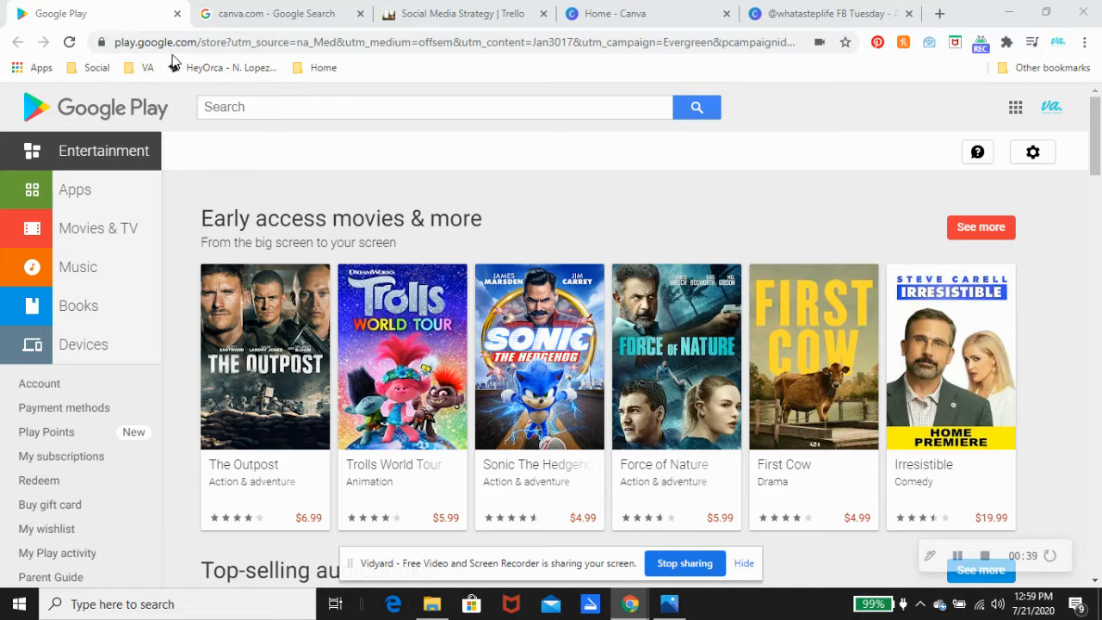
Step: Search the Google Play store for CANVA, then view the canva.com Google results
click(310, 101)
text(CANVA)
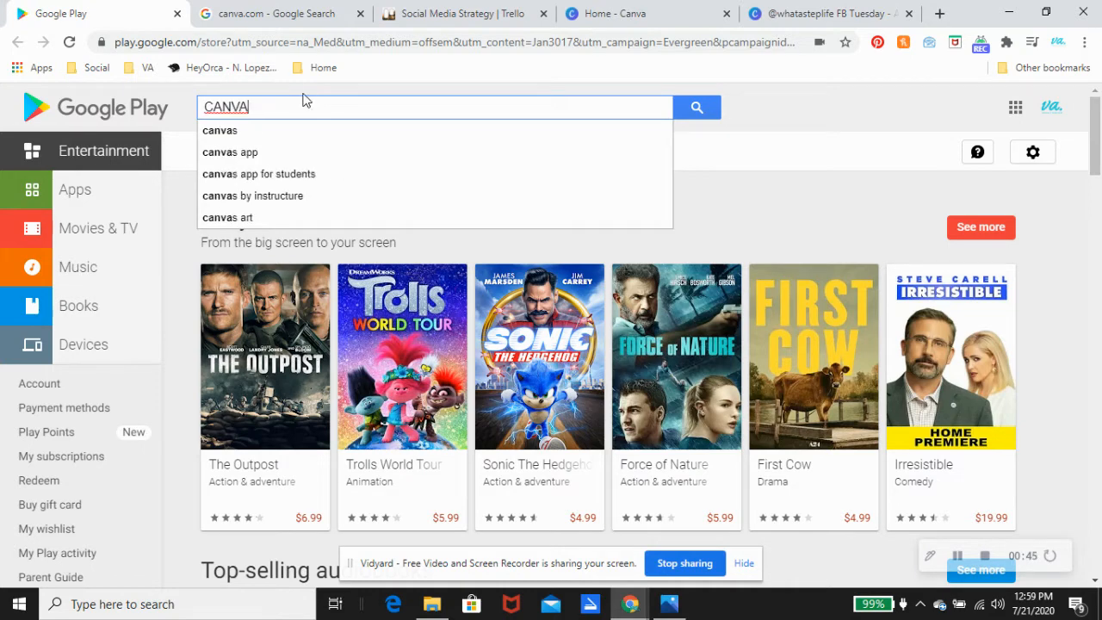
click(227, 131)
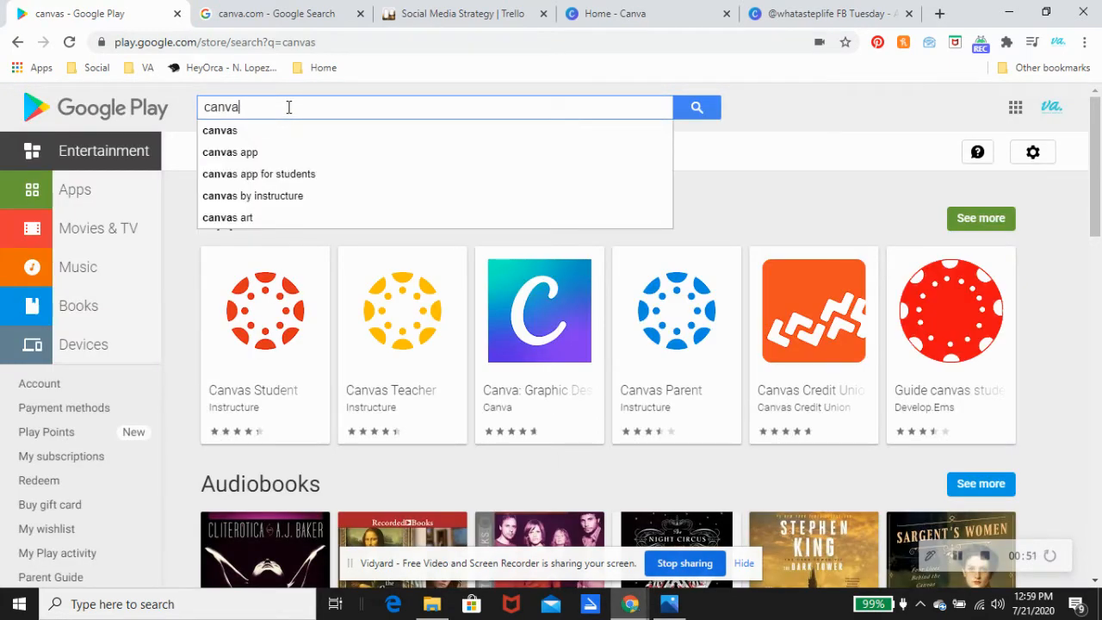
key(Return)
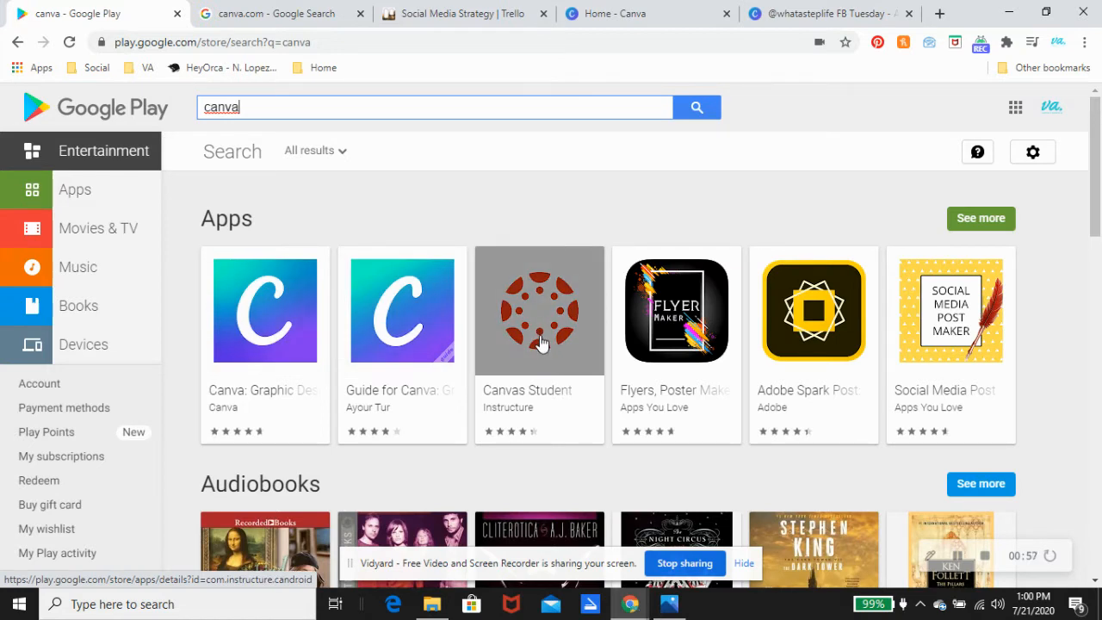
click(269, 16)
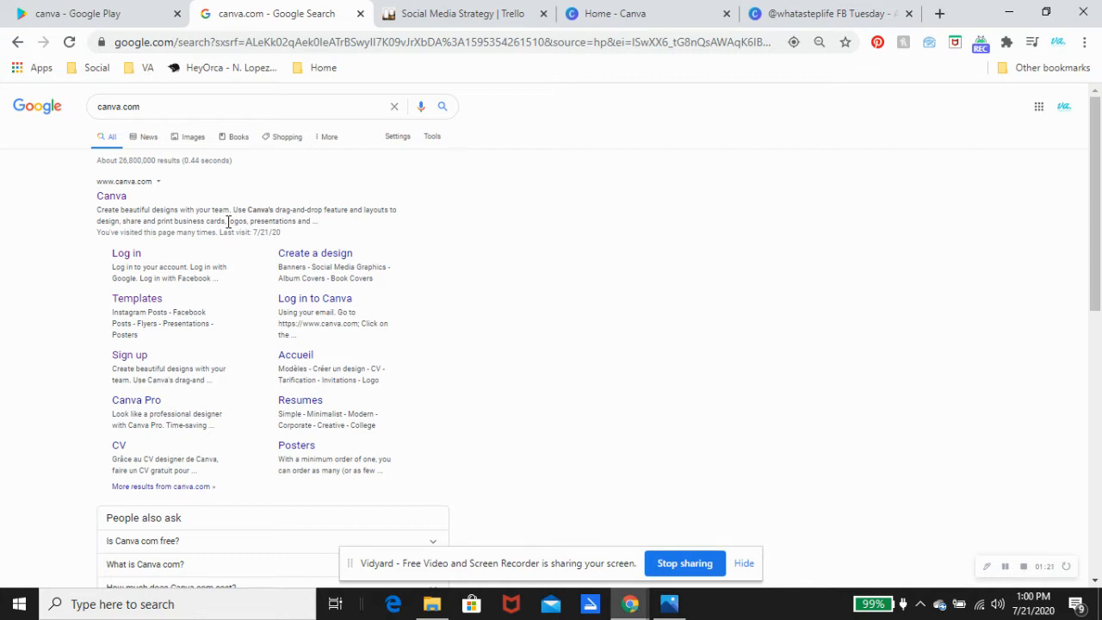
click(445, 14)
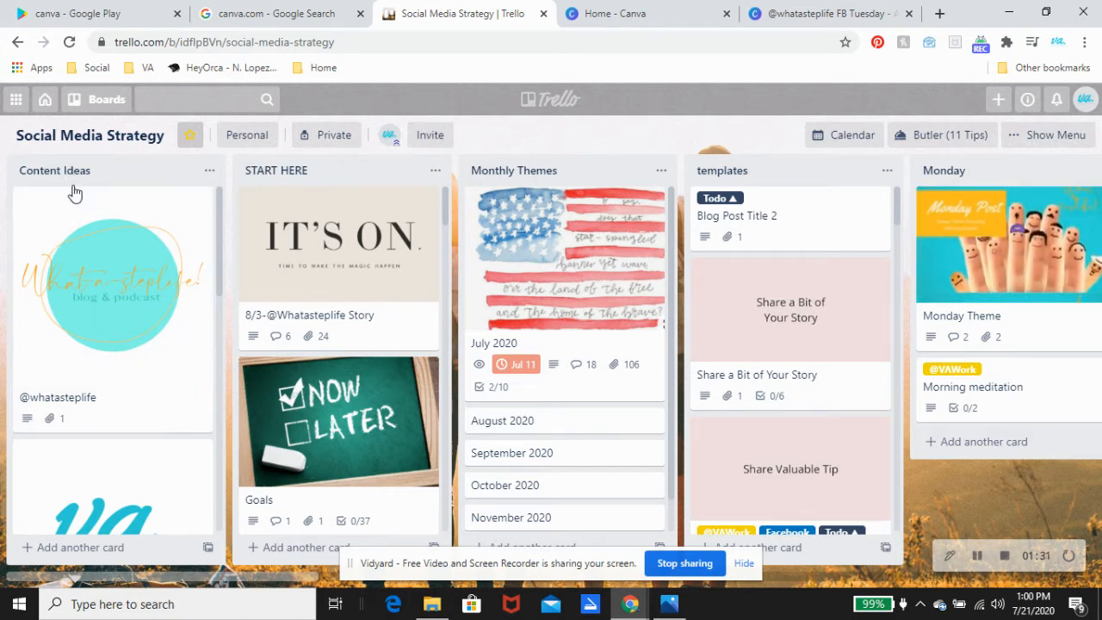
click(106, 344)
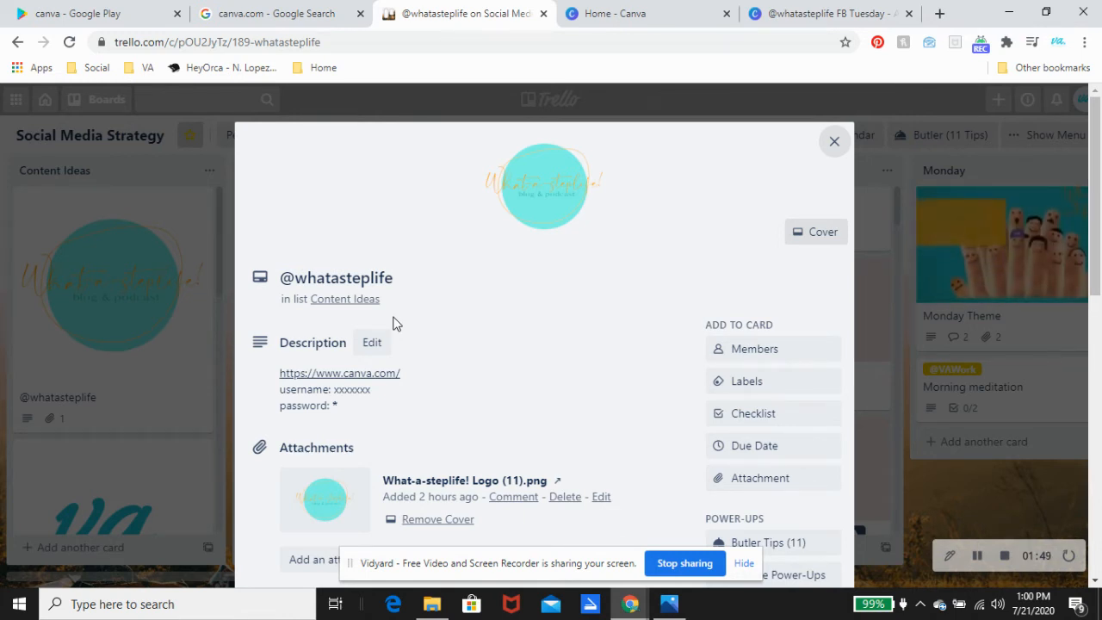
click(338, 375)
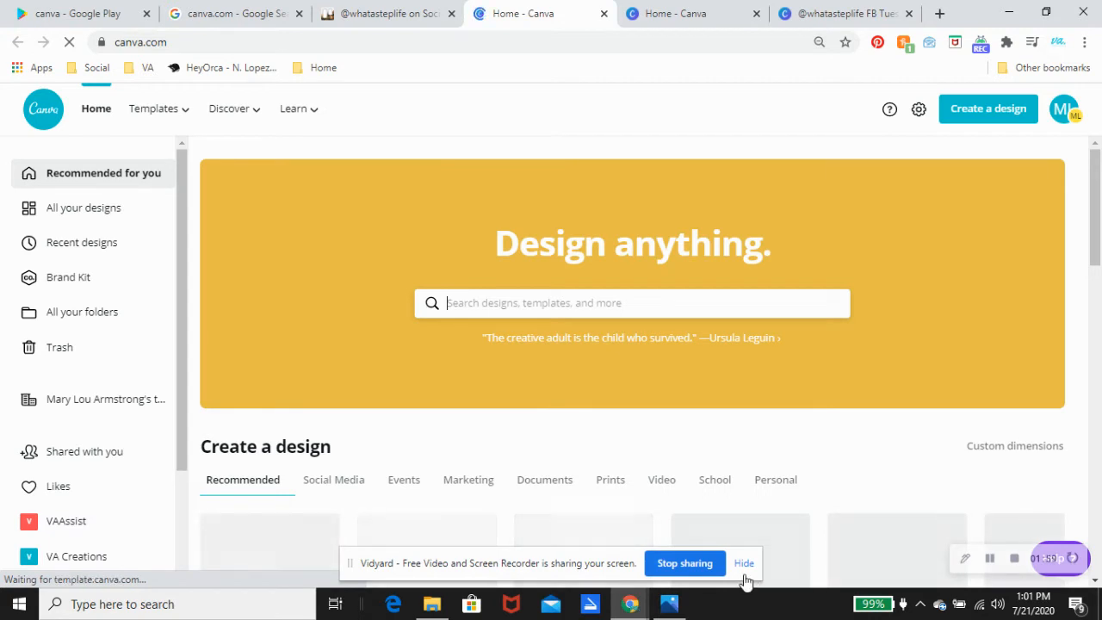
Step: Go back to Canva Home, browse the page, and start a blank Animated Social Media design
click(743, 563)
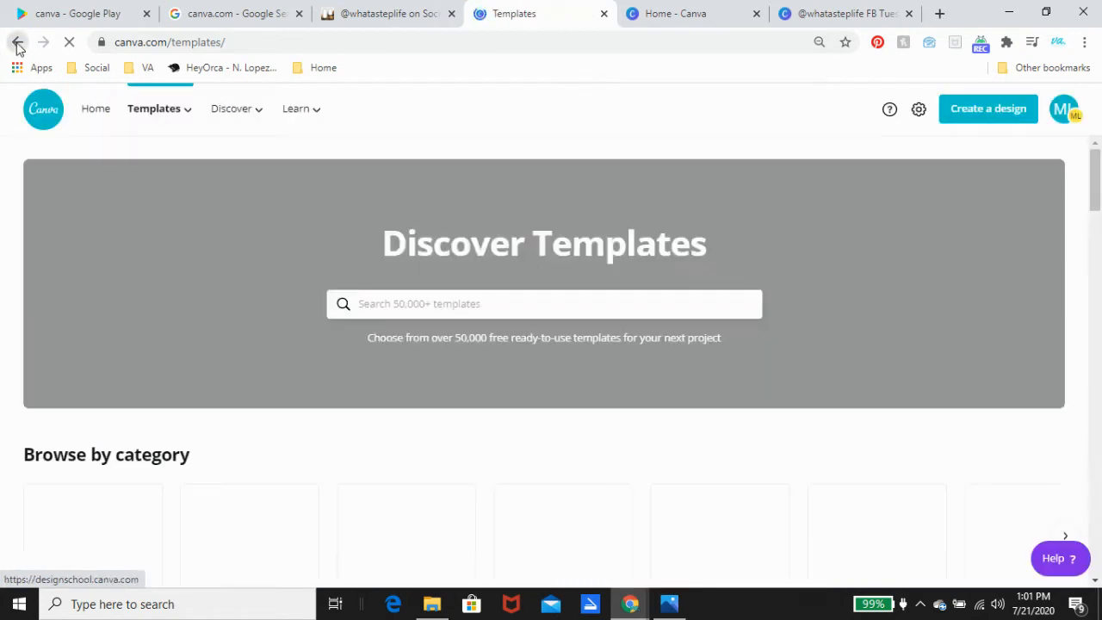
click(17, 43)
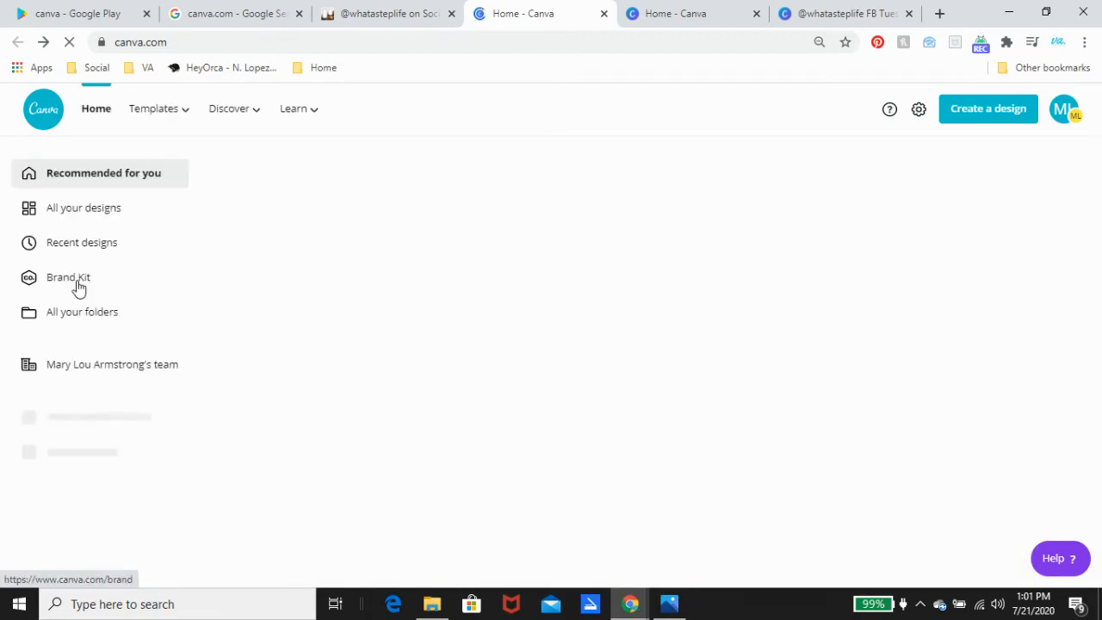
scroll(71, 421, down, 2)
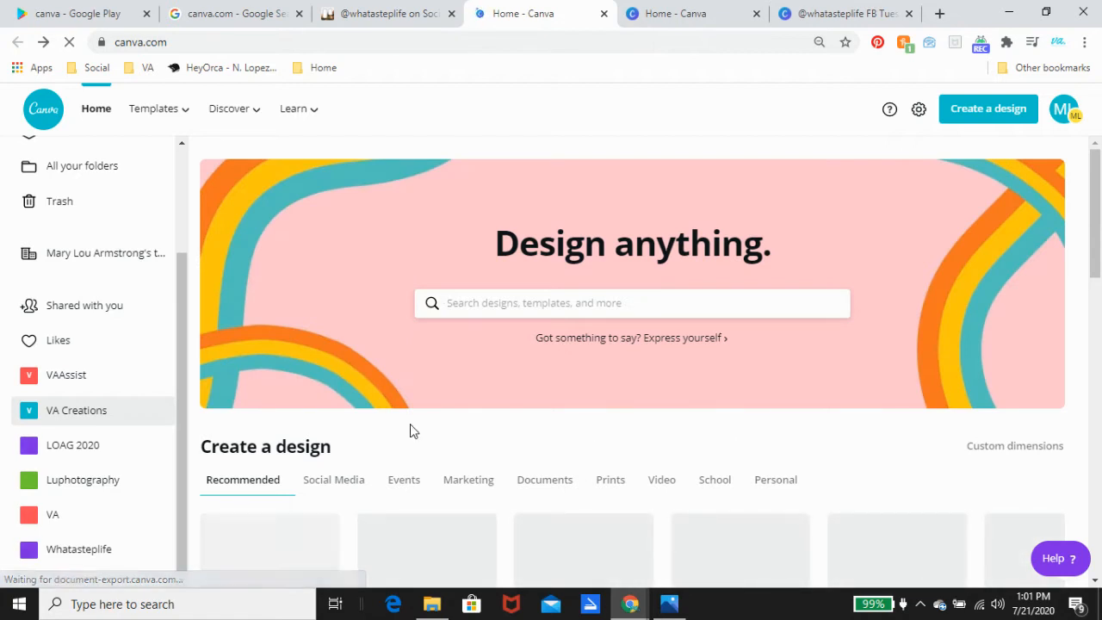
scroll(348, 433, down, 7)
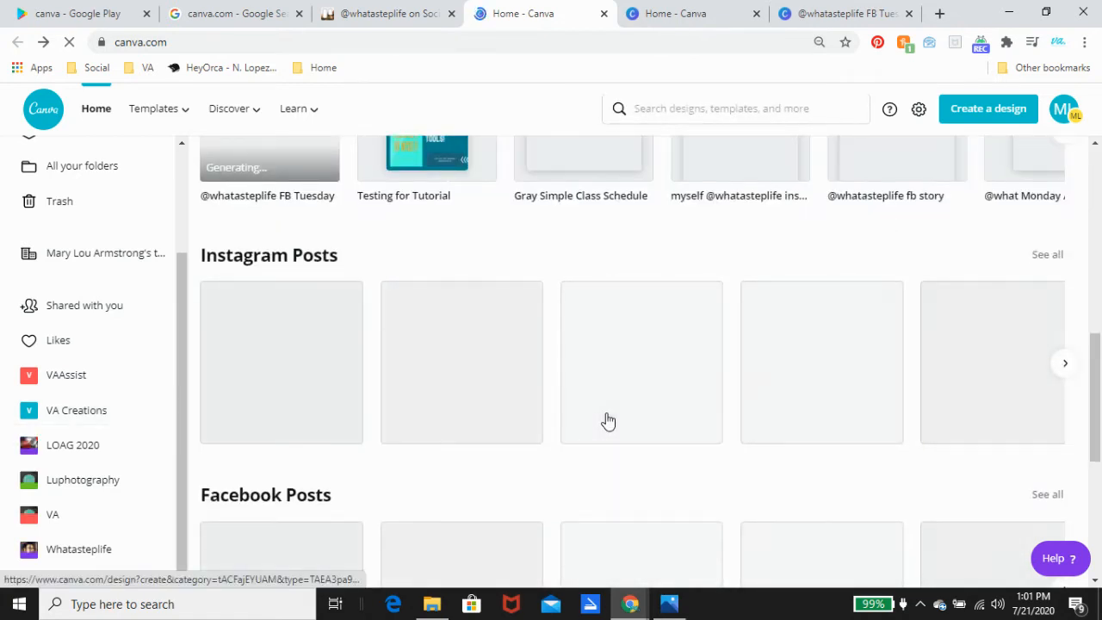
scroll(608, 419, down, 5)
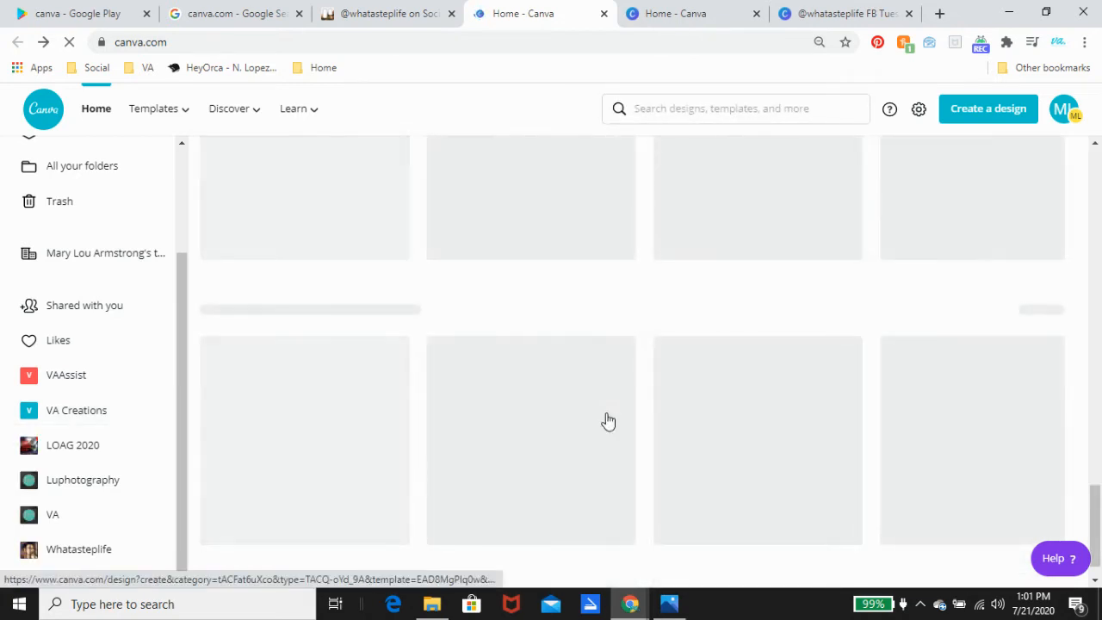
scroll(608, 417, down, 3)
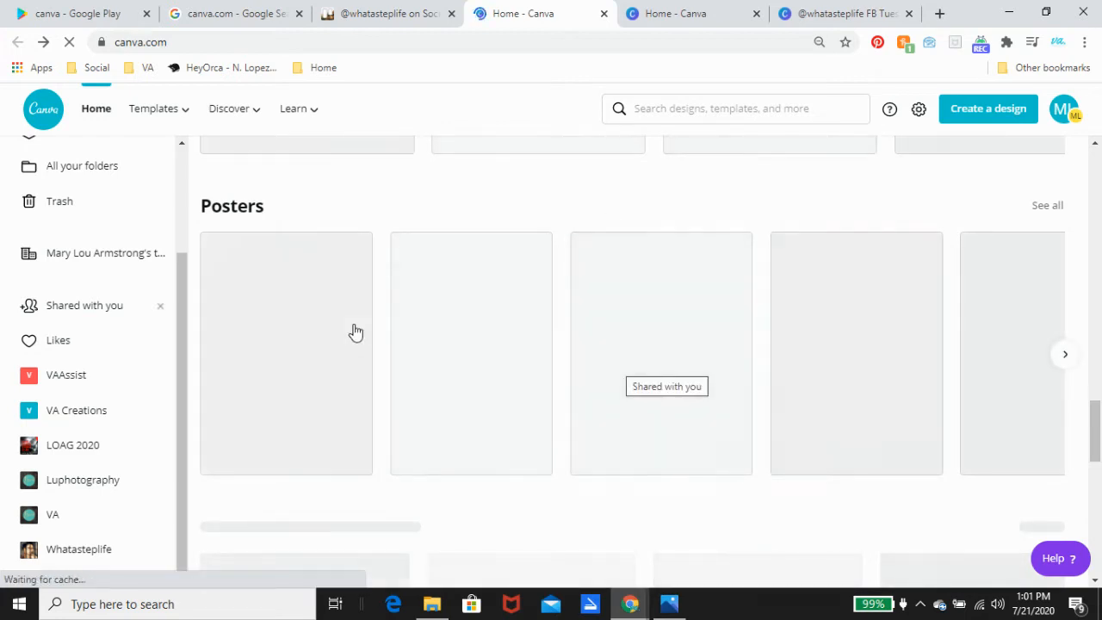
scroll(120, 361, up, 10)
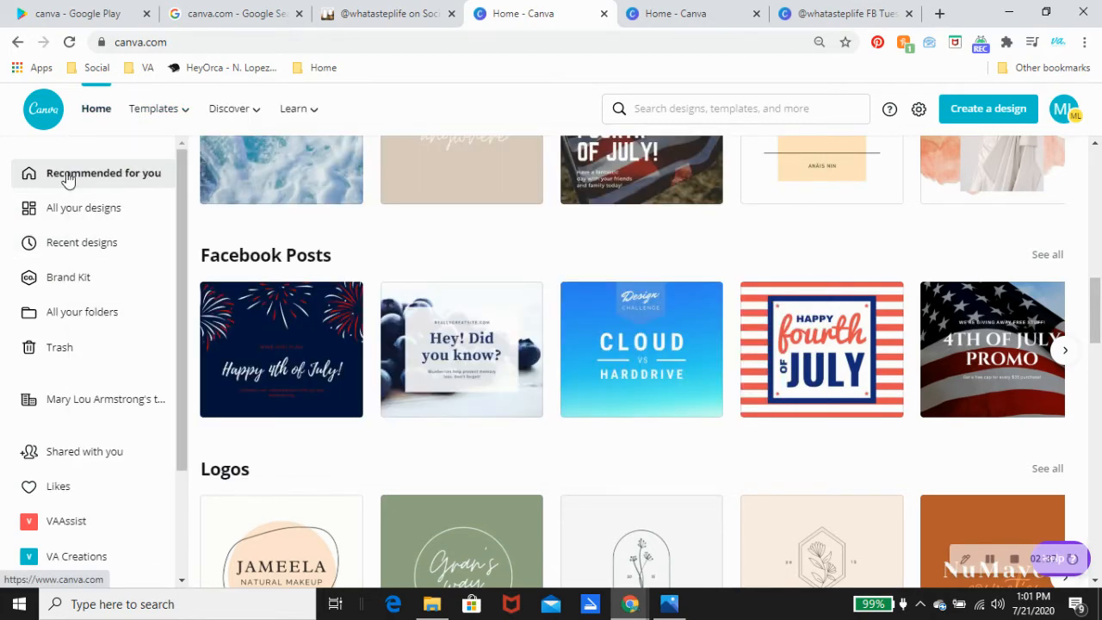
scroll(528, 273, up, 10)
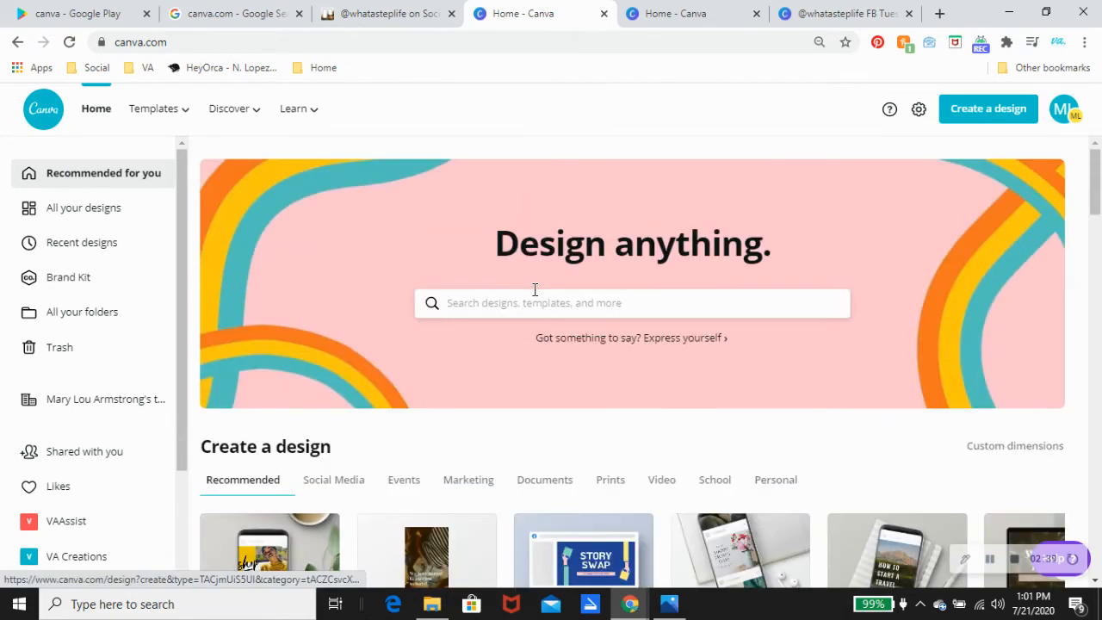
click(599, 309)
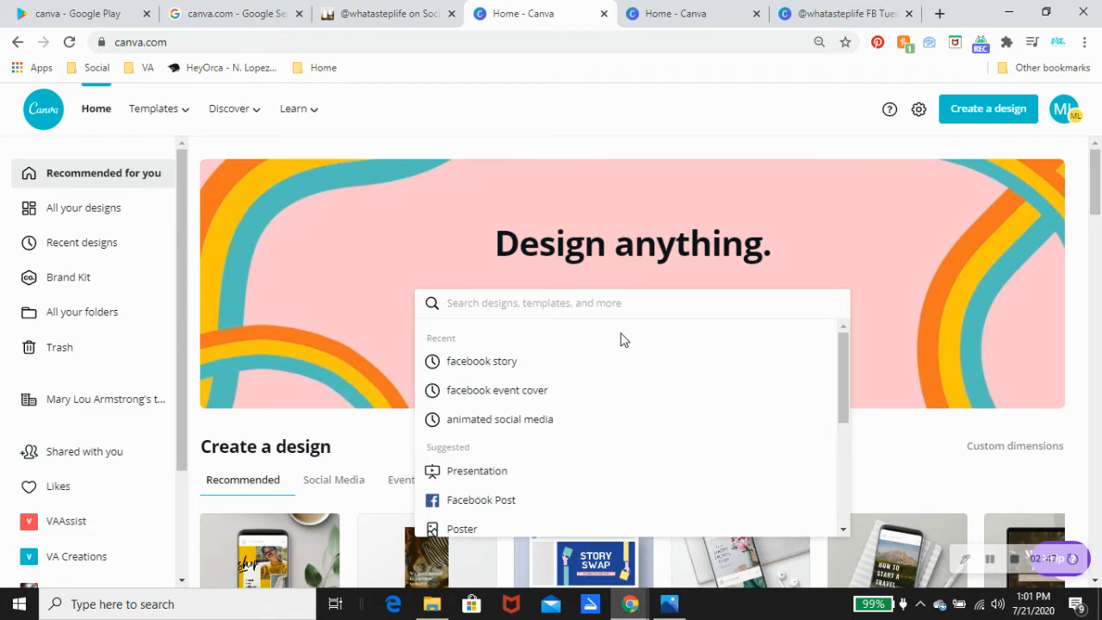
scroll(892, 298, down, 3)
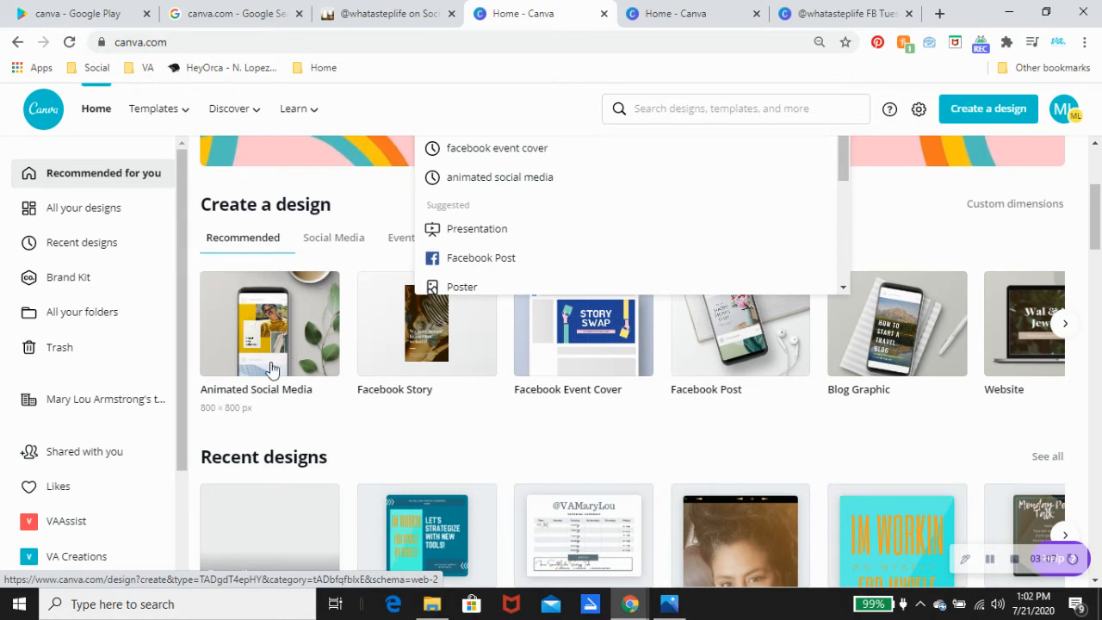
click(304, 348)
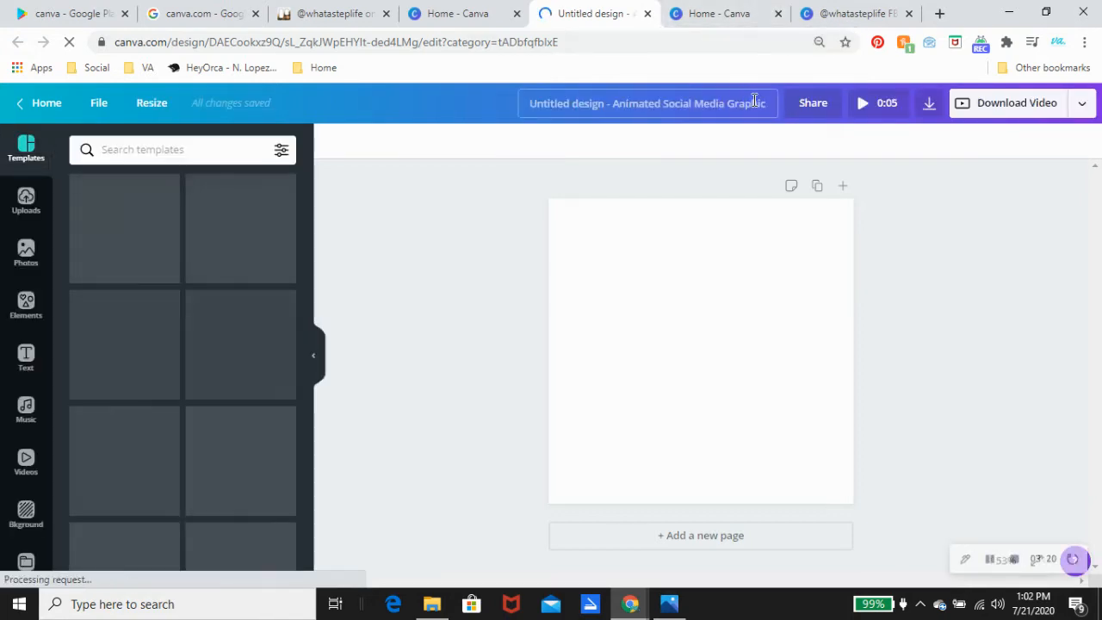
Step: Title the new design 'TEST TEST' and close its tab
click(760, 101)
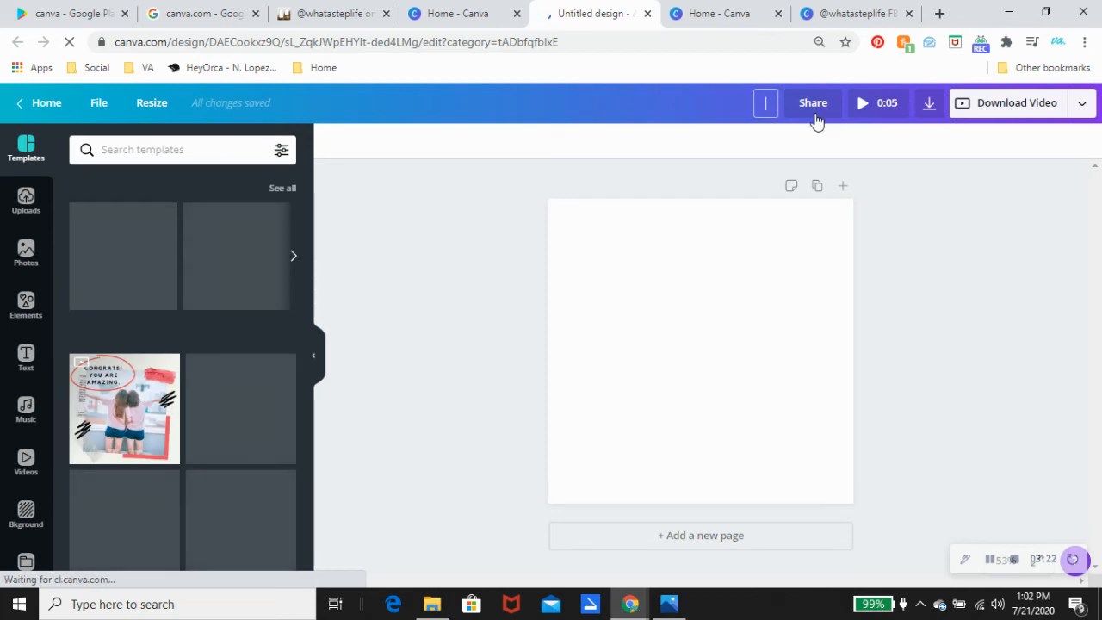
text(TEST)
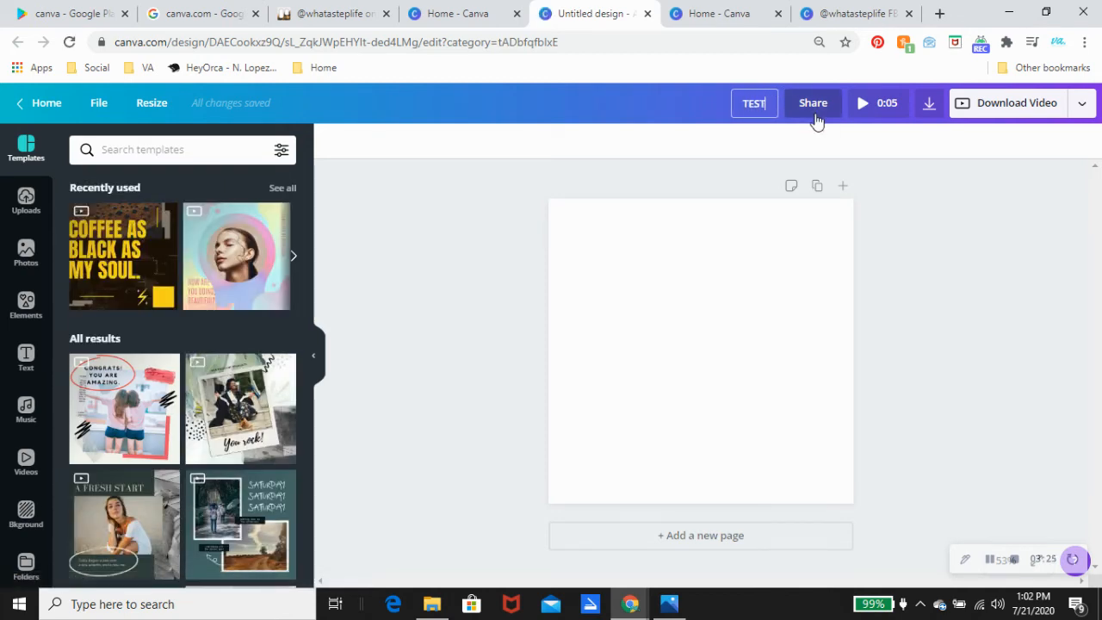
text( TEST)
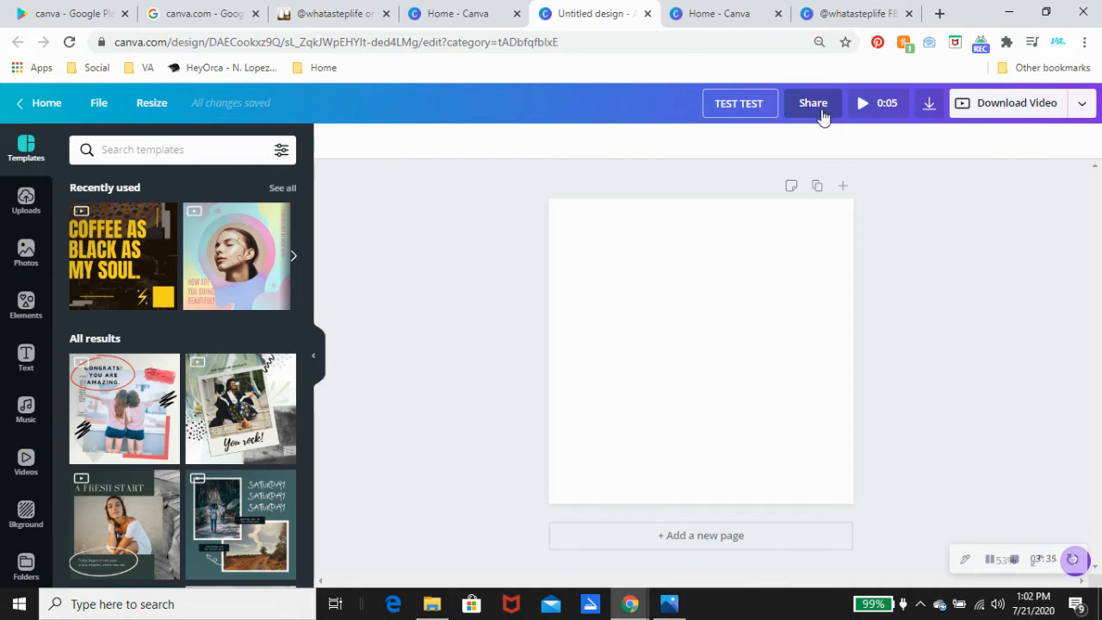
click(646, 14)
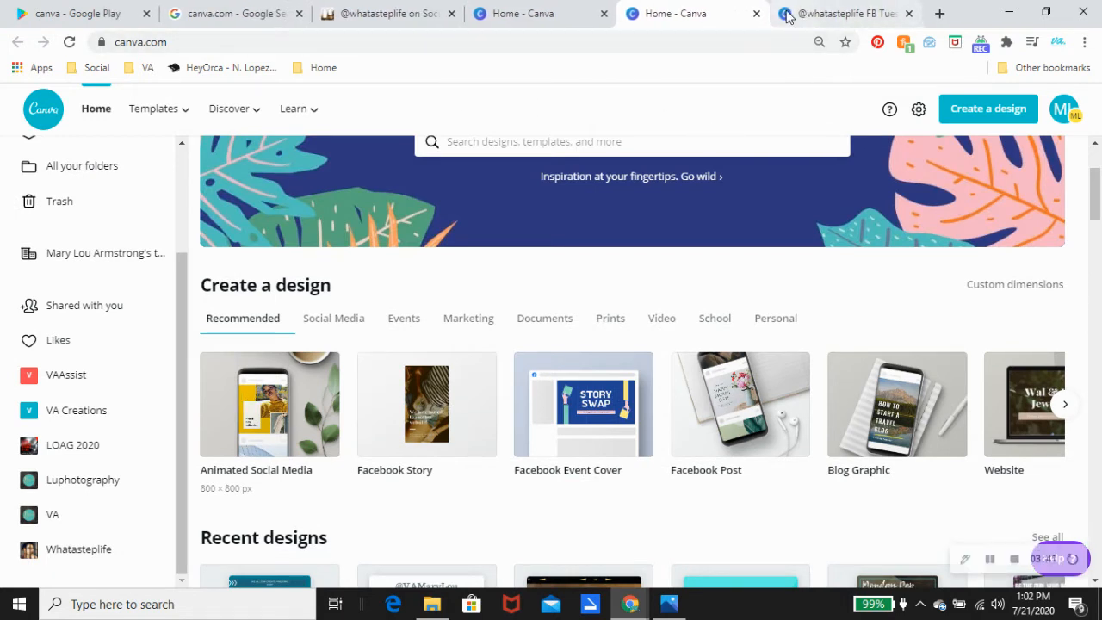
Step: Search templates for VIDEO in the Let's Protect the Planet design, then return to Canva Home
click(787, 17)
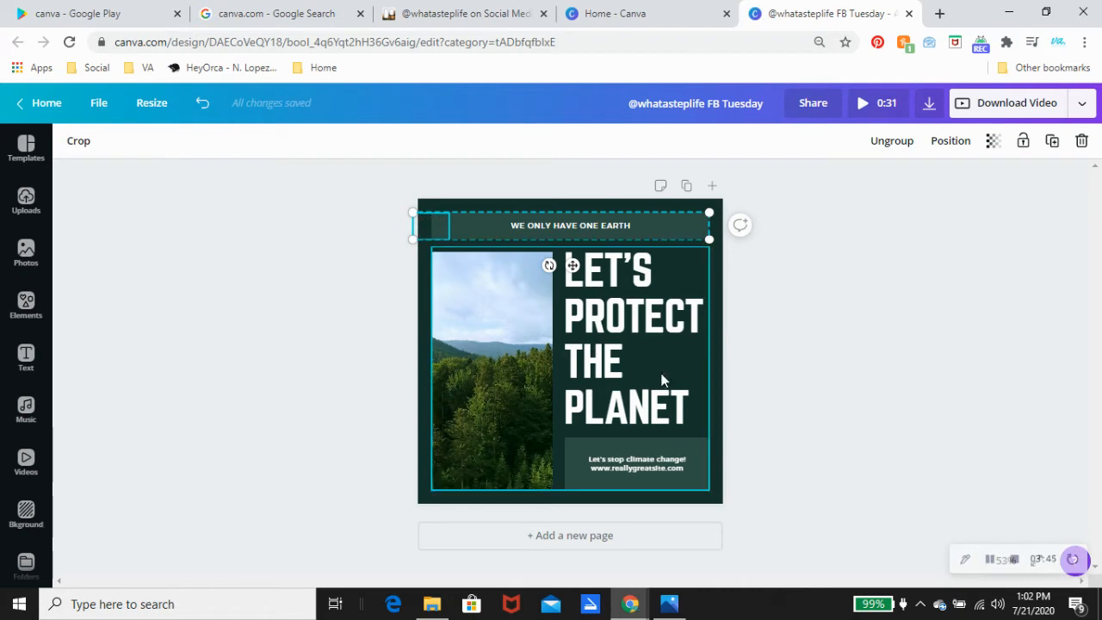
click(27, 153)
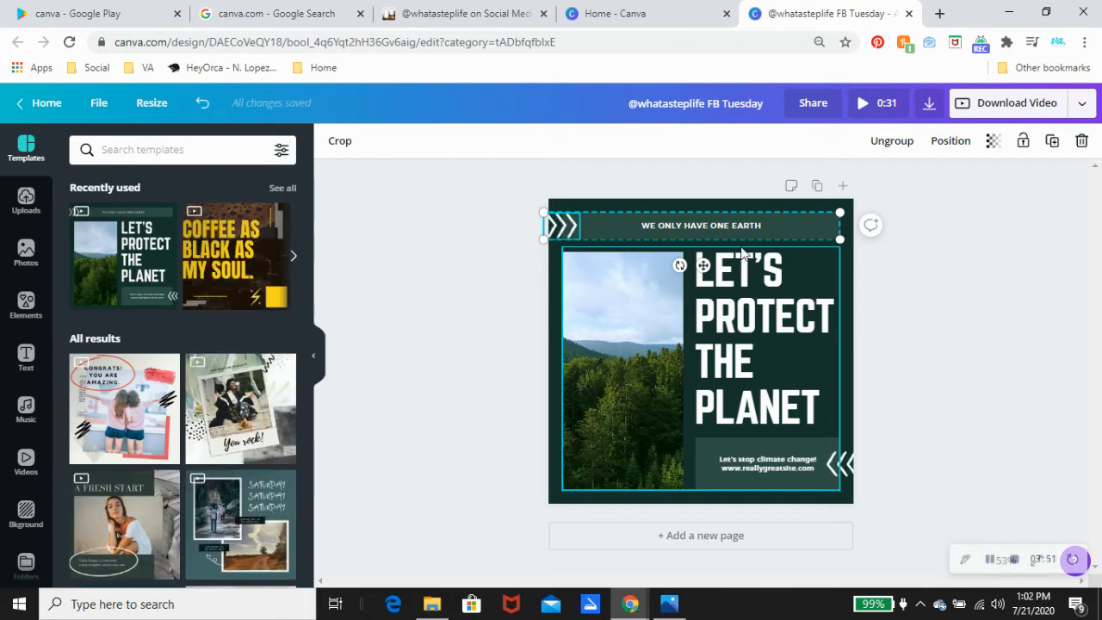
click(176, 152)
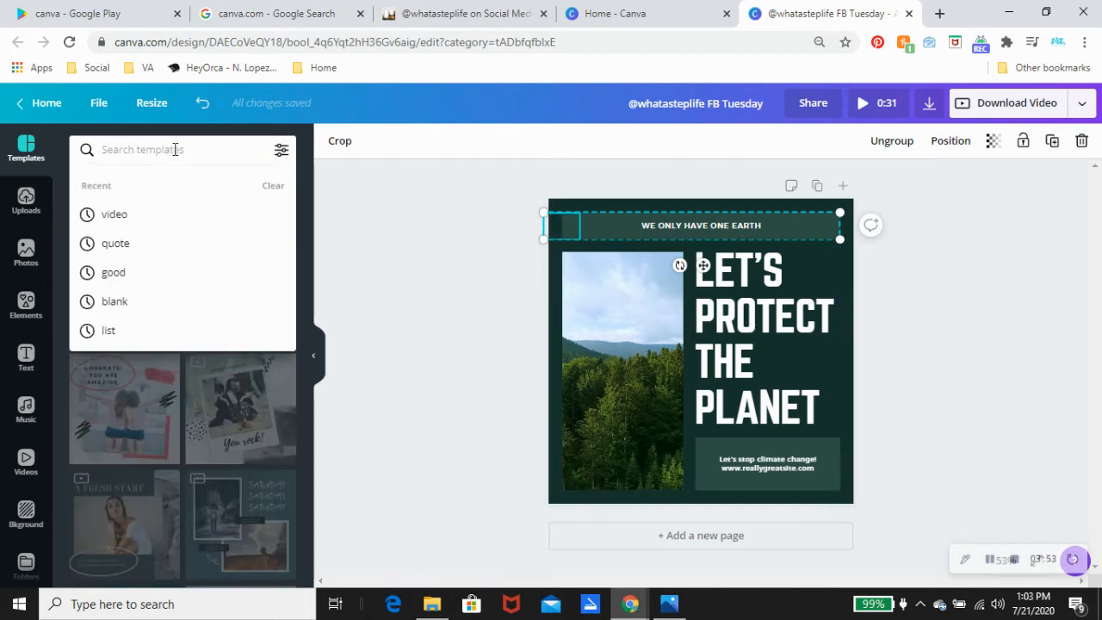
text(VIDEO)
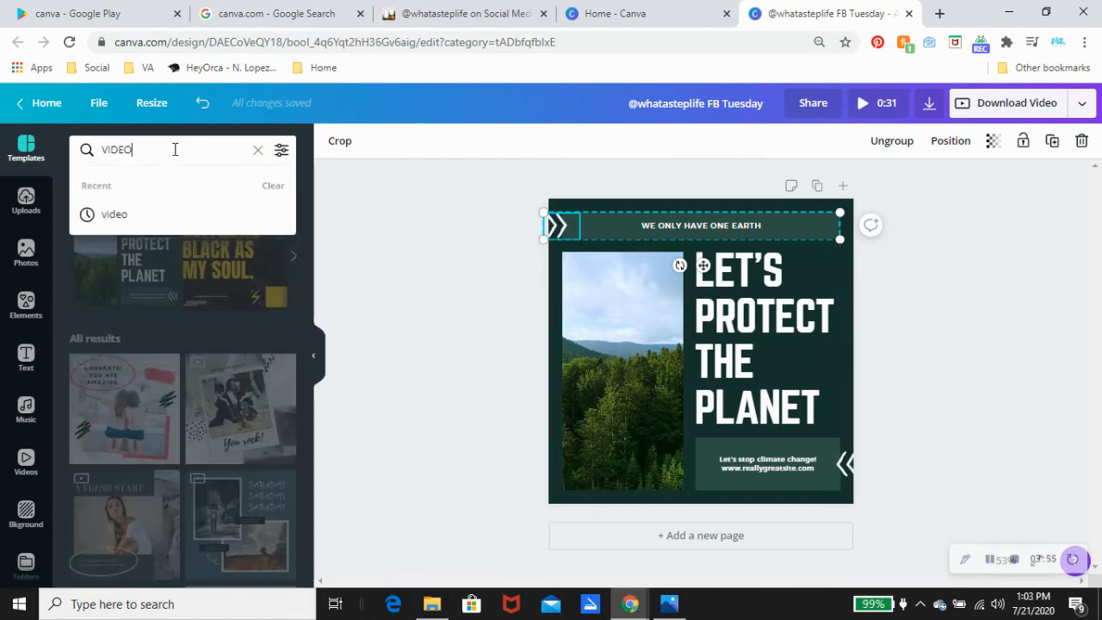
key(Return)
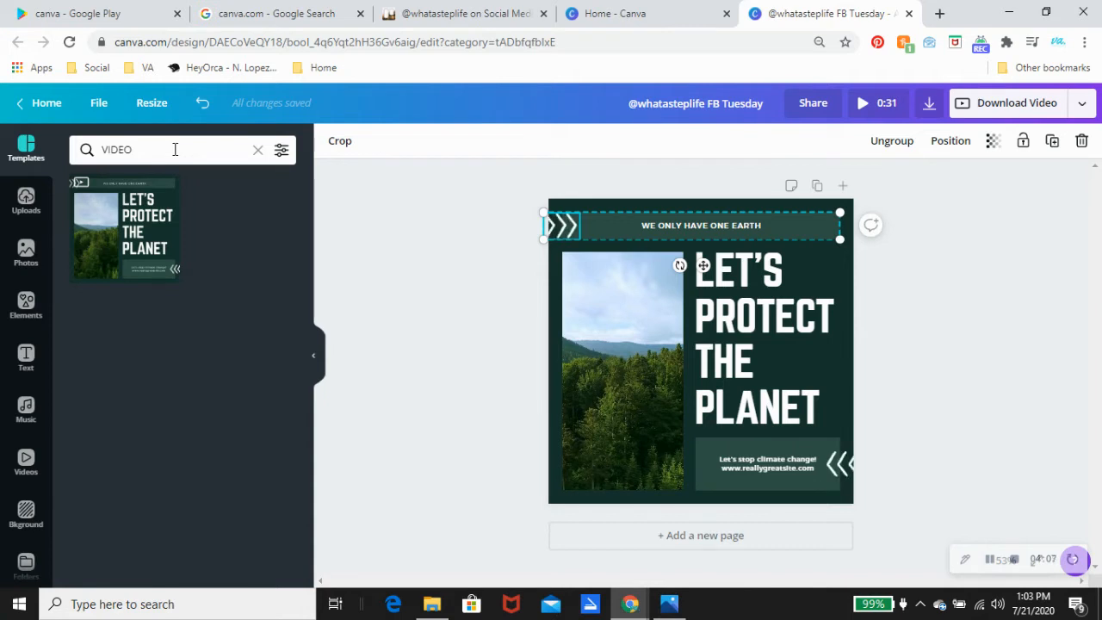
click(318, 368)
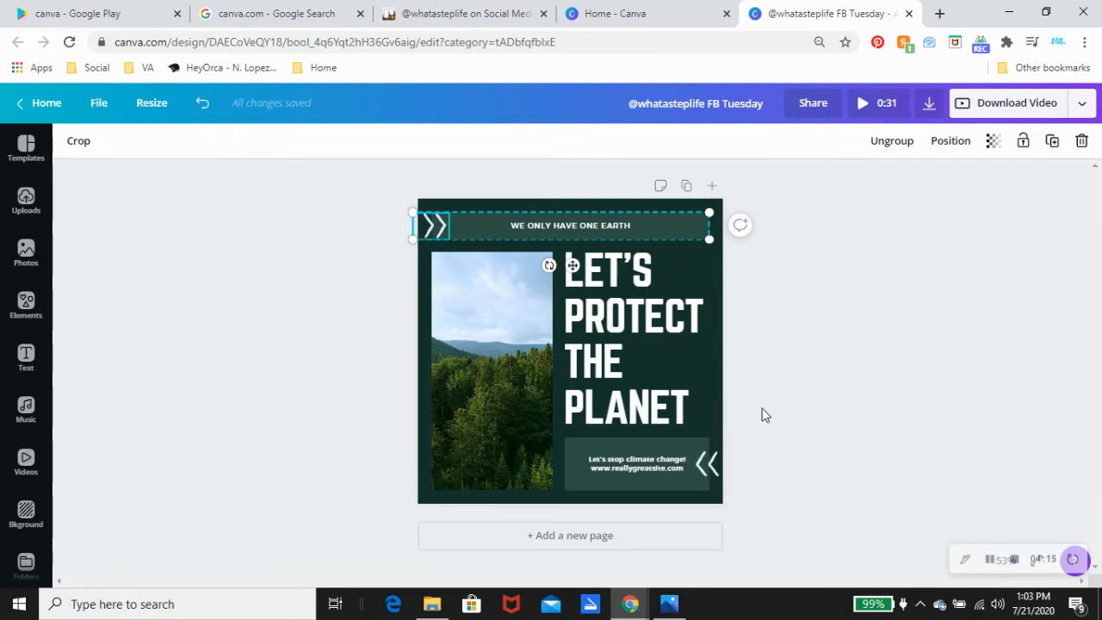
click(31, 105)
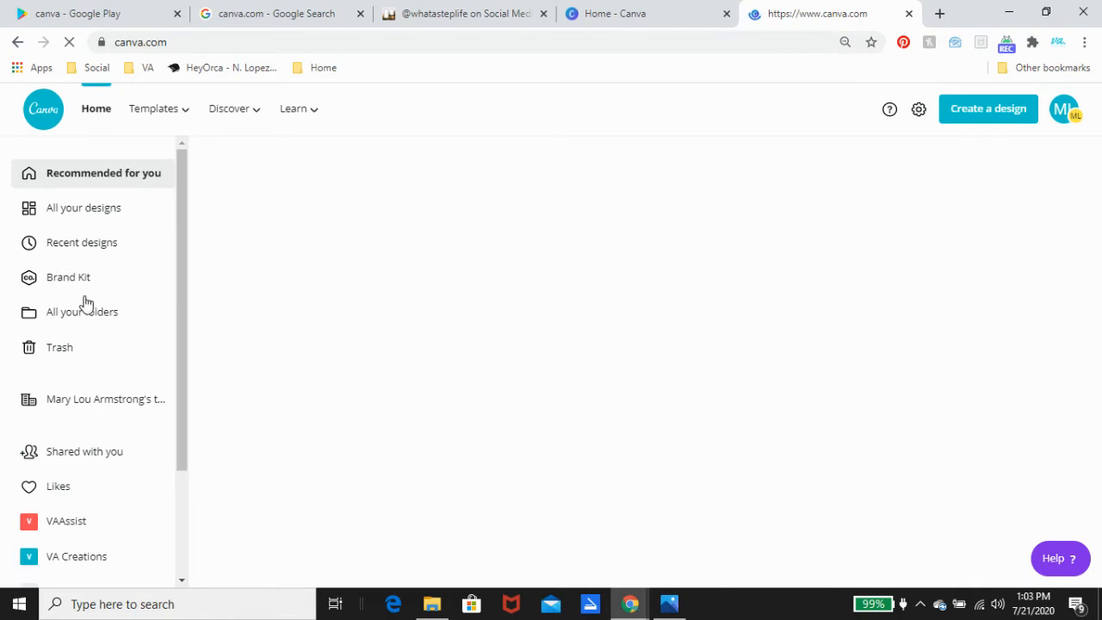
click(69, 277)
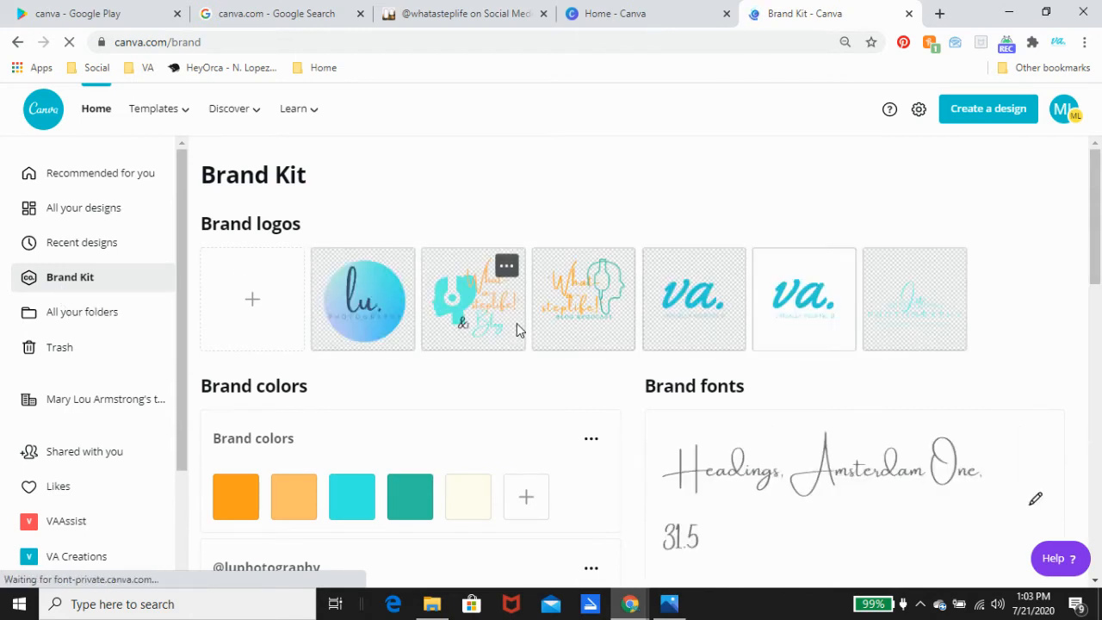
Step: Look through the Brand Kit colours and fonts, then switch back to the Canva home tab
scroll(506, 335, down, 3)
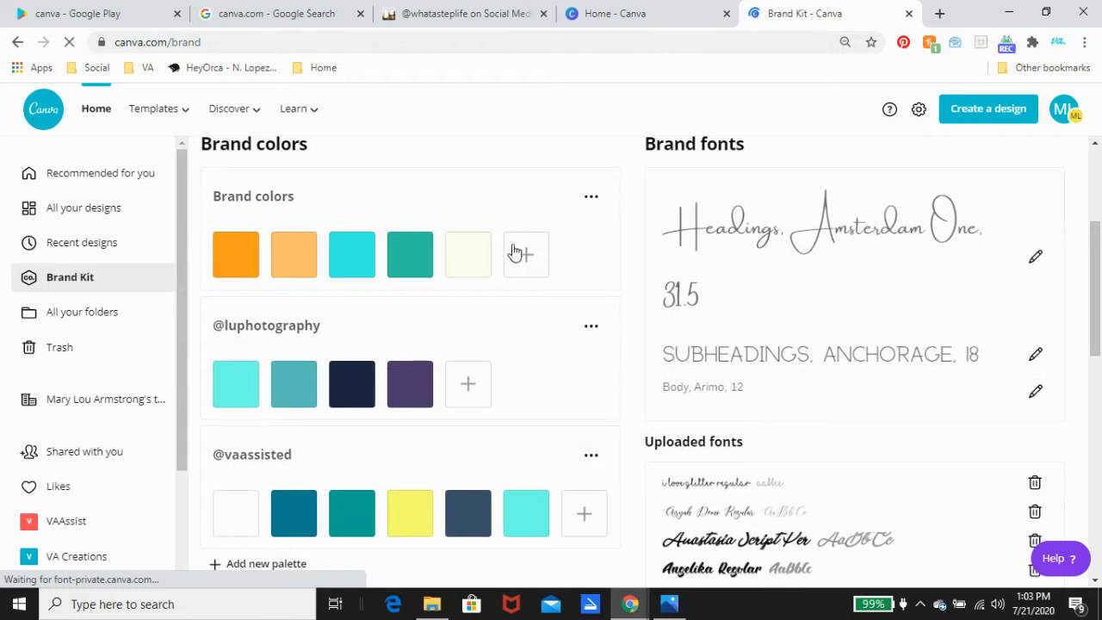
scroll(448, 280, down, 2)
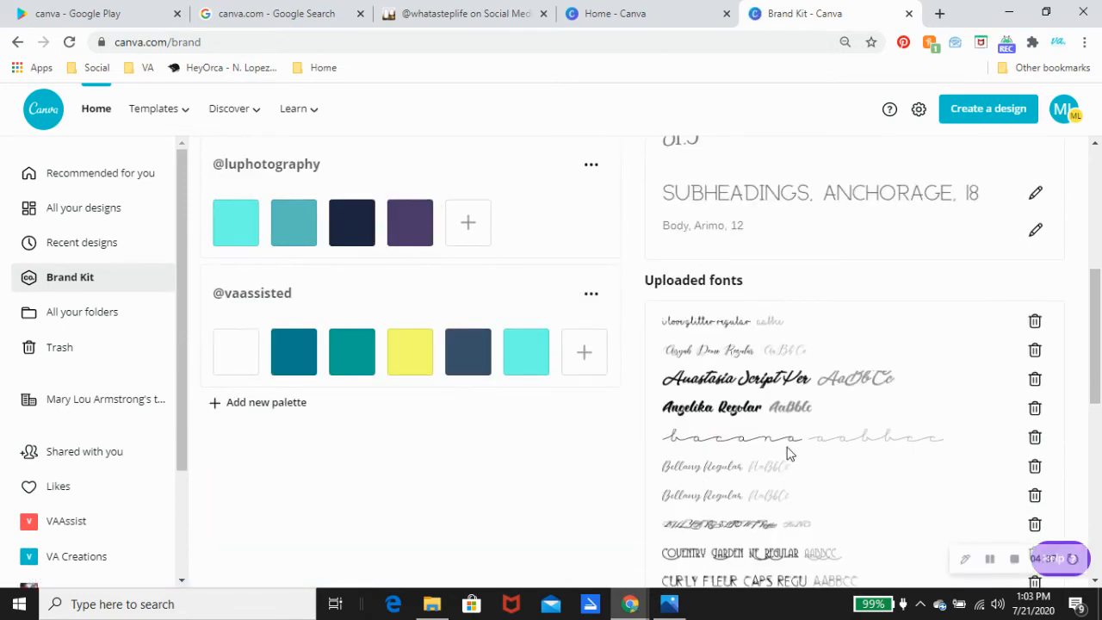
scroll(388, 327, up, 2)
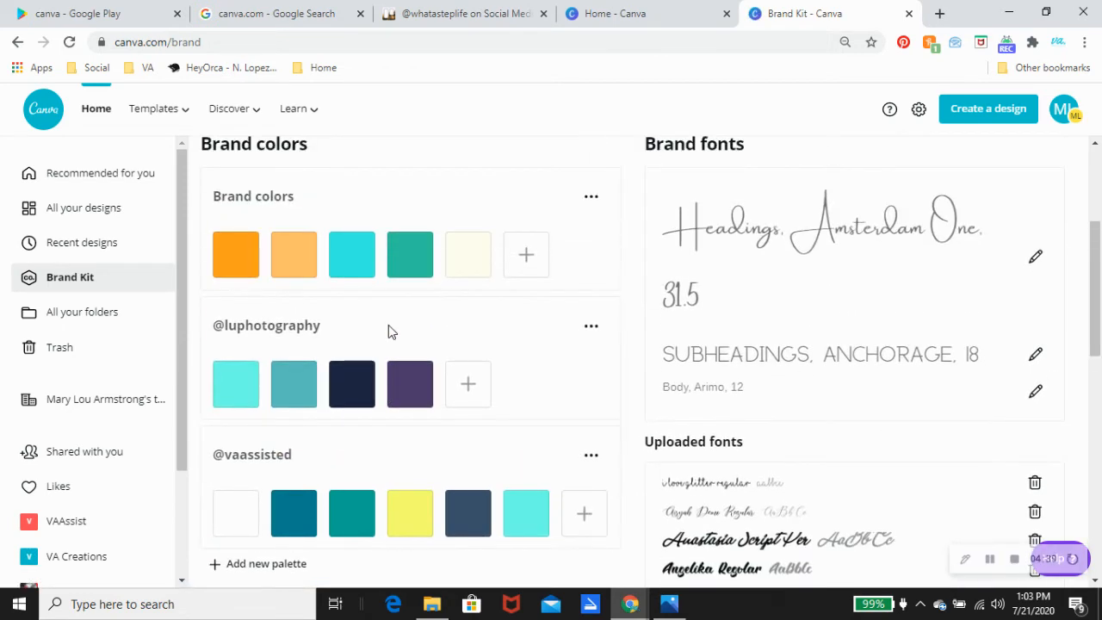
scroll(388, 325, up, 3)
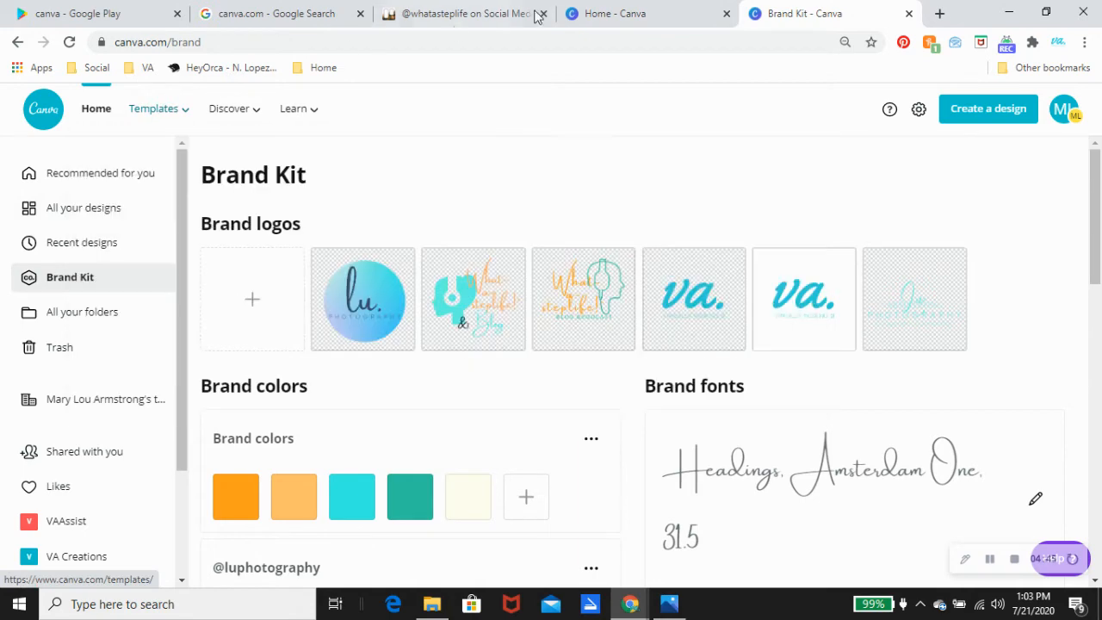
click(635, 13)
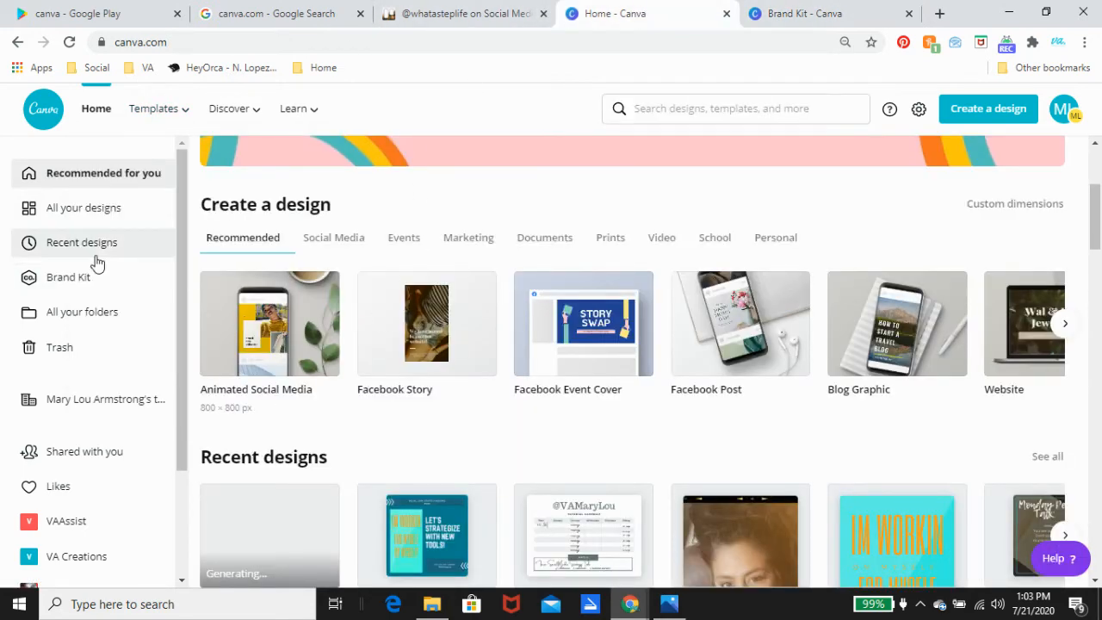
click(92, 210)
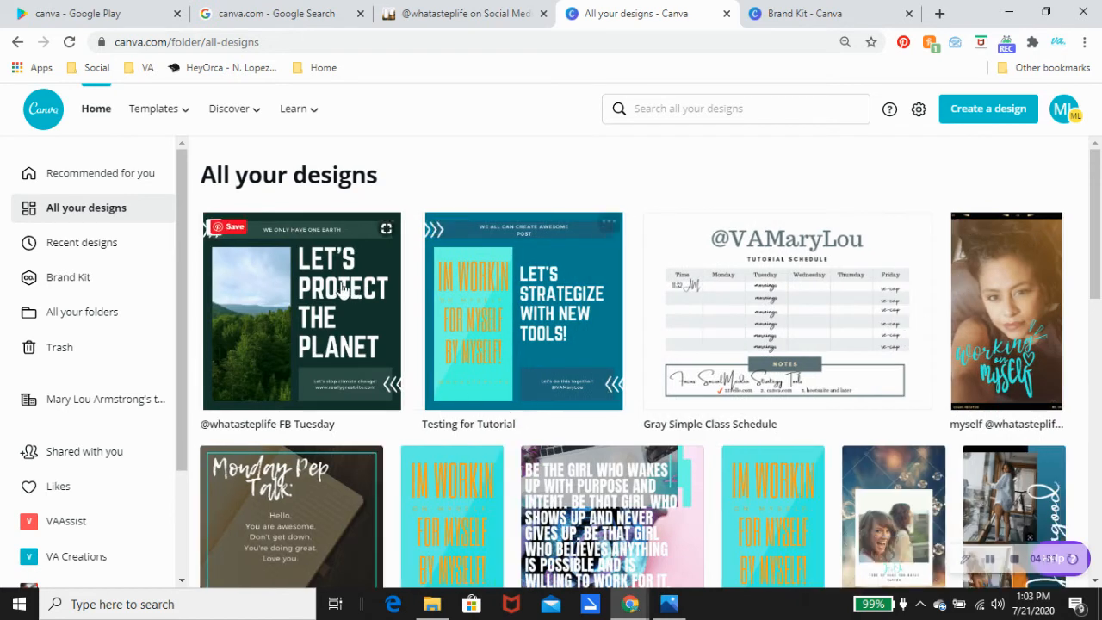
click(308, 298)
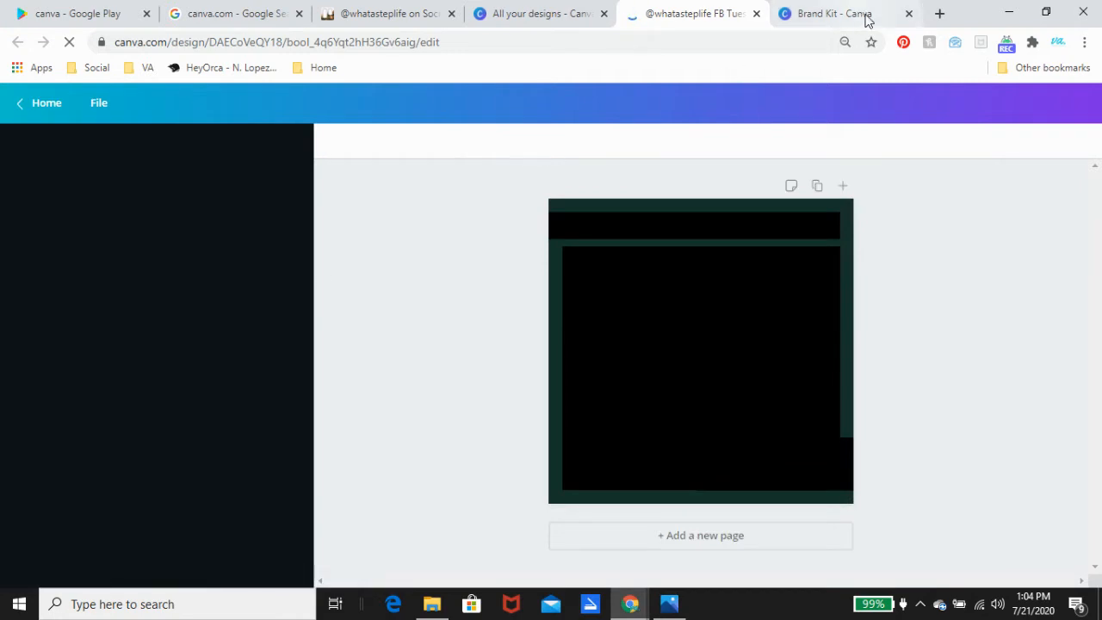
click(863, 15)
click(908, 12)
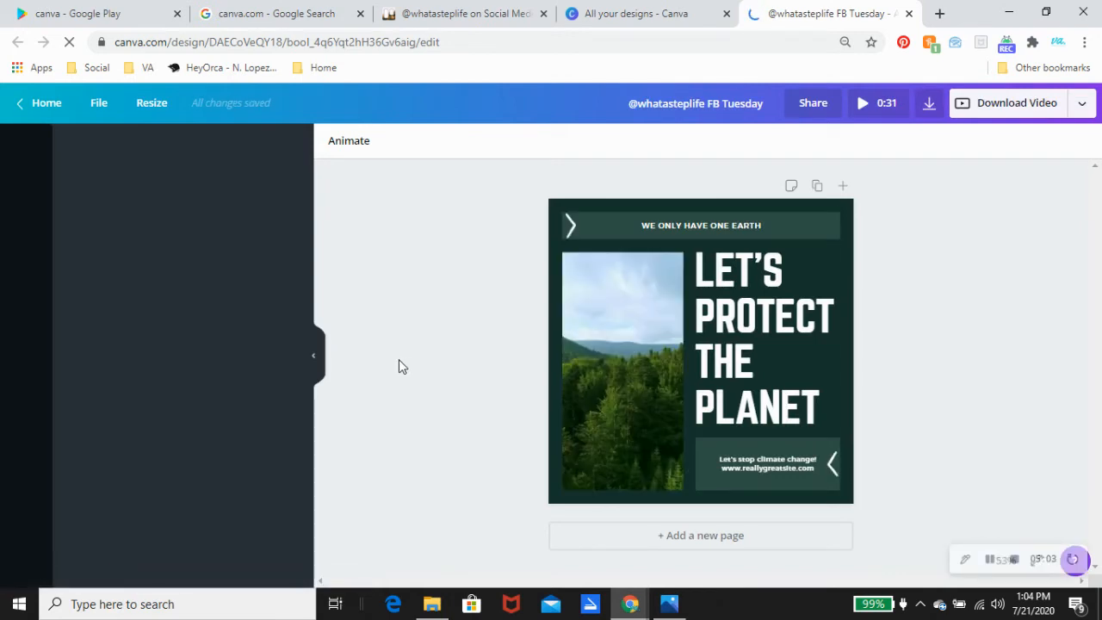
Step: Select the design's background and bring up its colour palette
click(315, 361)
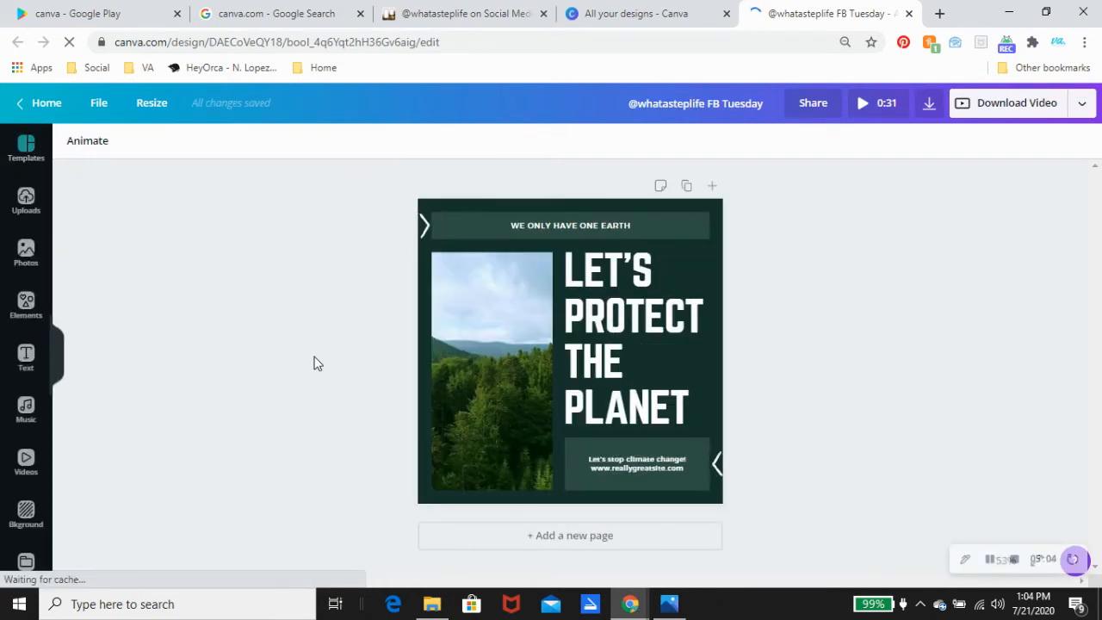
click(718, 209)
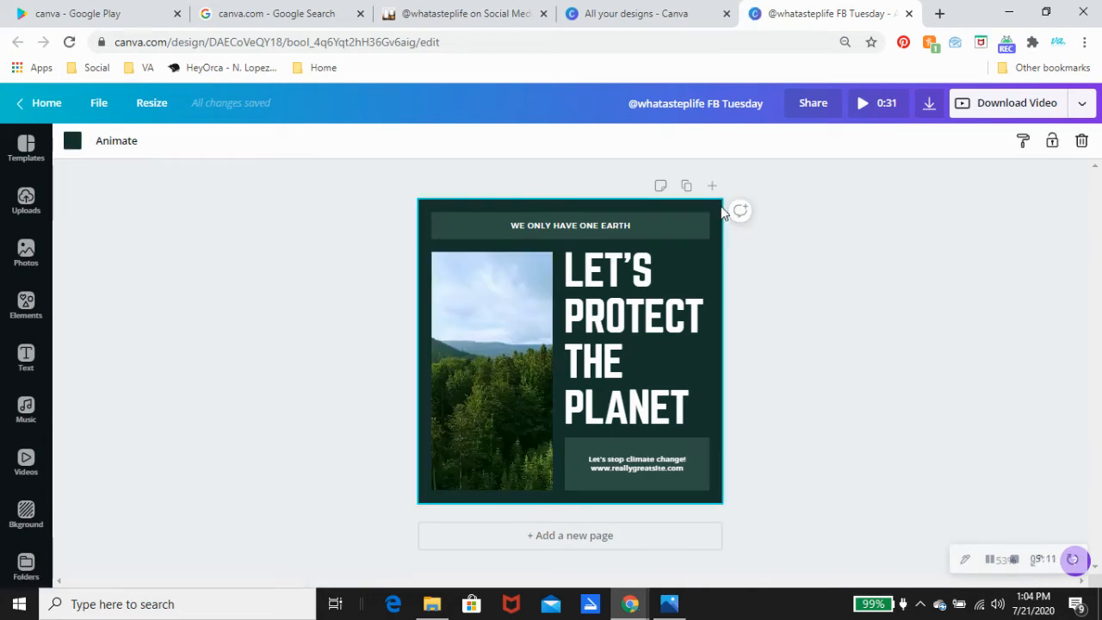
click(73, 140)
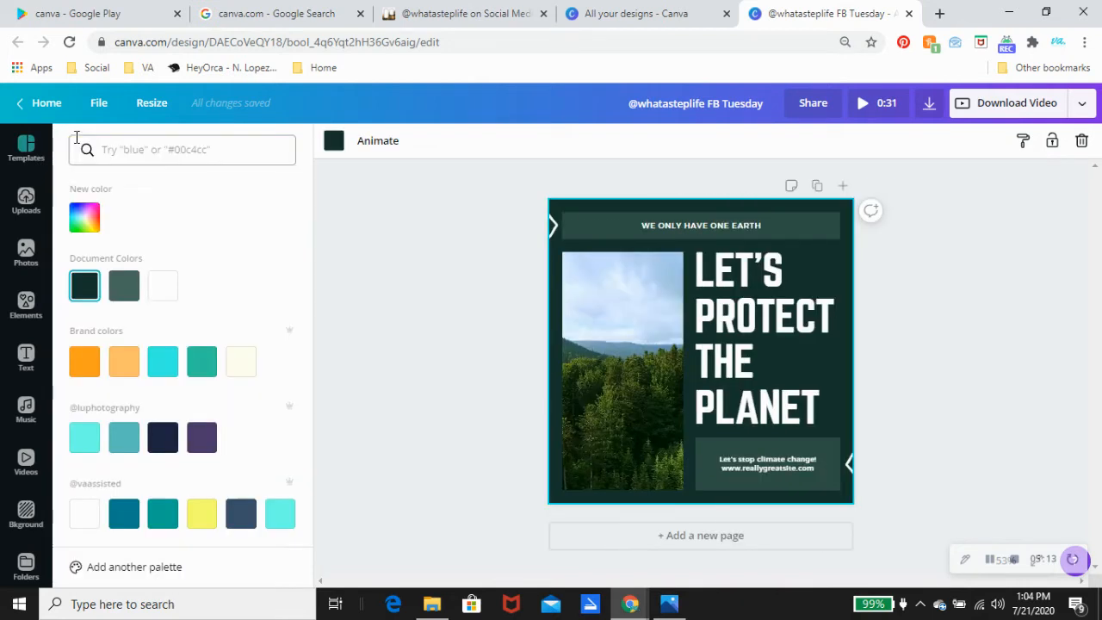
scroll(151, 387, down, 1)
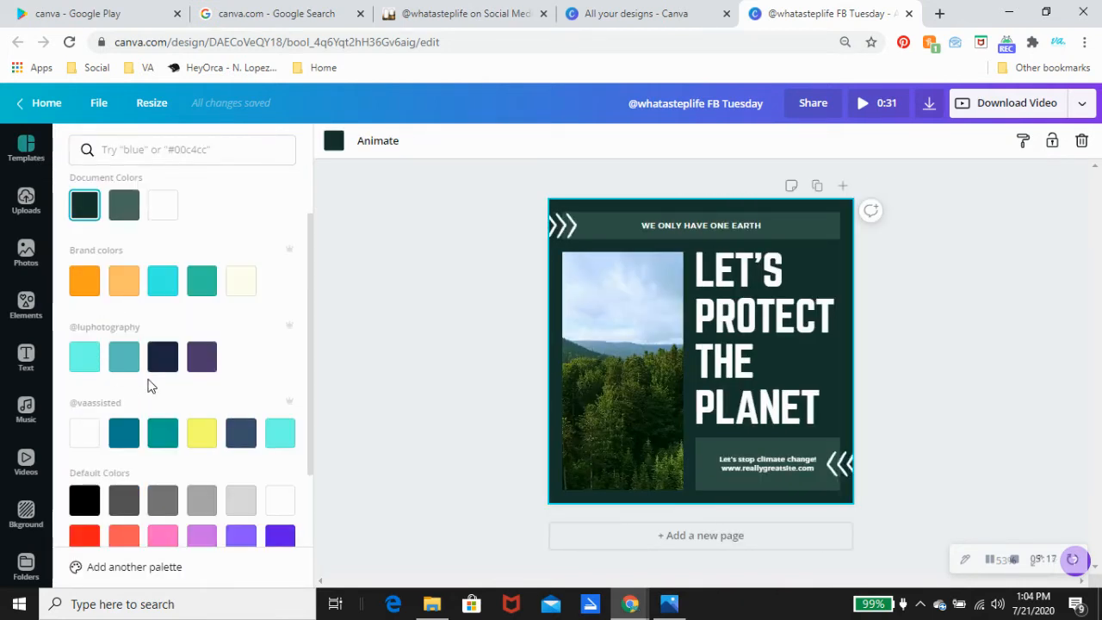
click(124, 437)
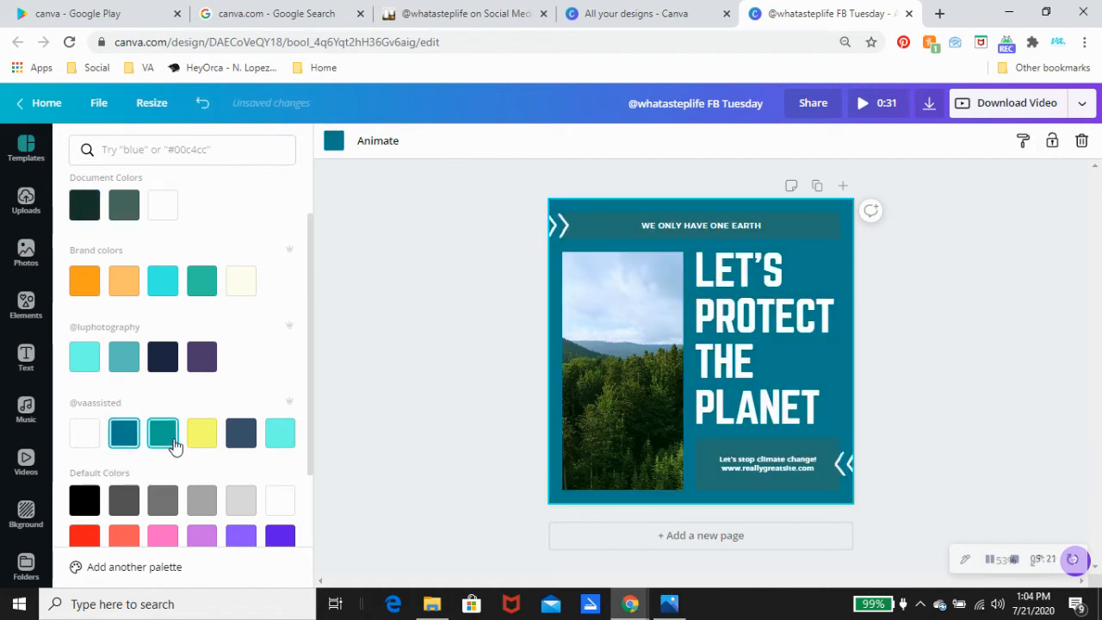
click(162, 443)
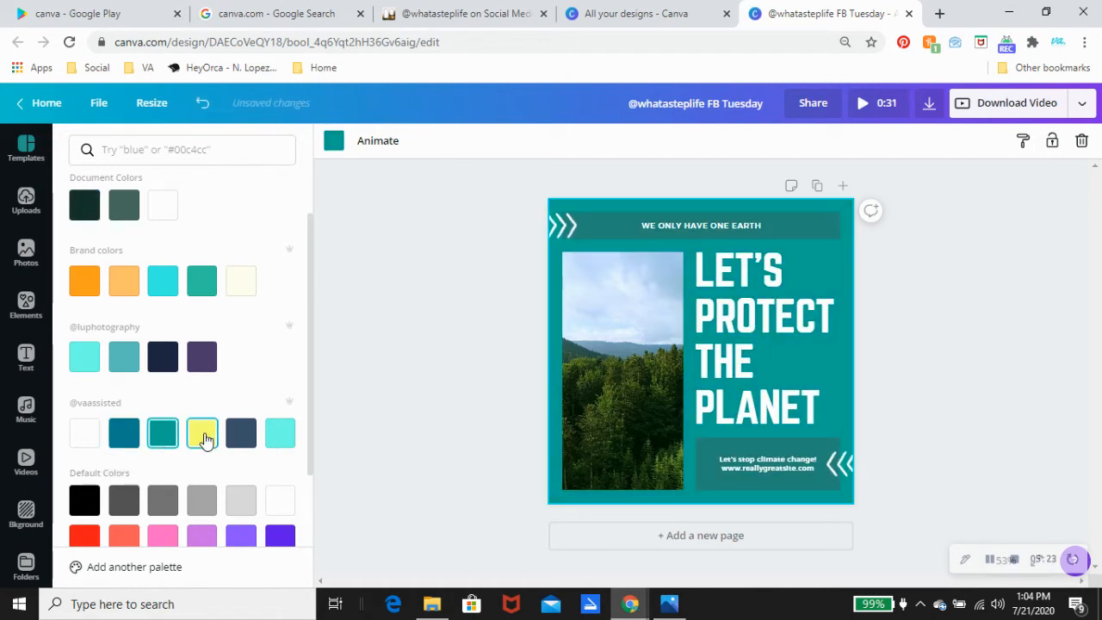
click(209, 441)
click(245, 443)
click(275, 440)
click(241, 439)
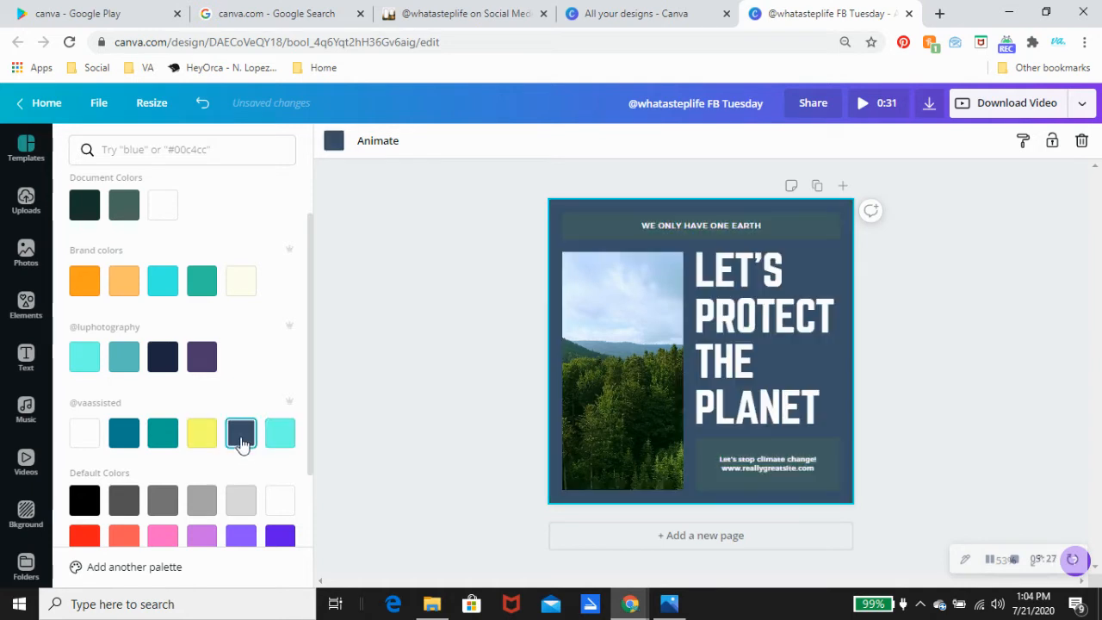
click(212, 442)
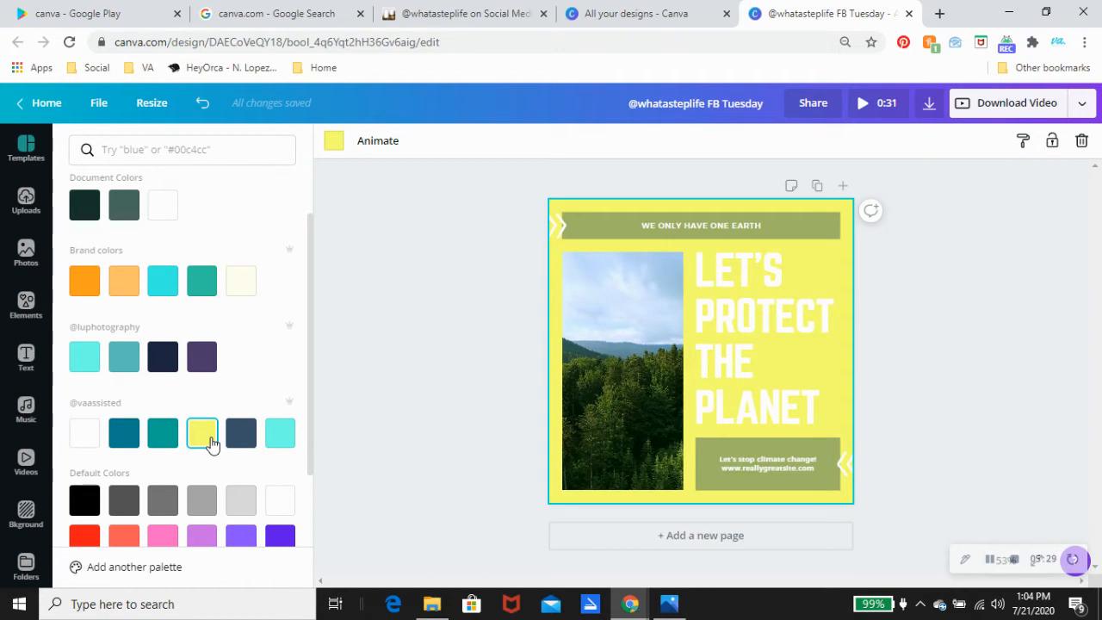
click(597, 236)
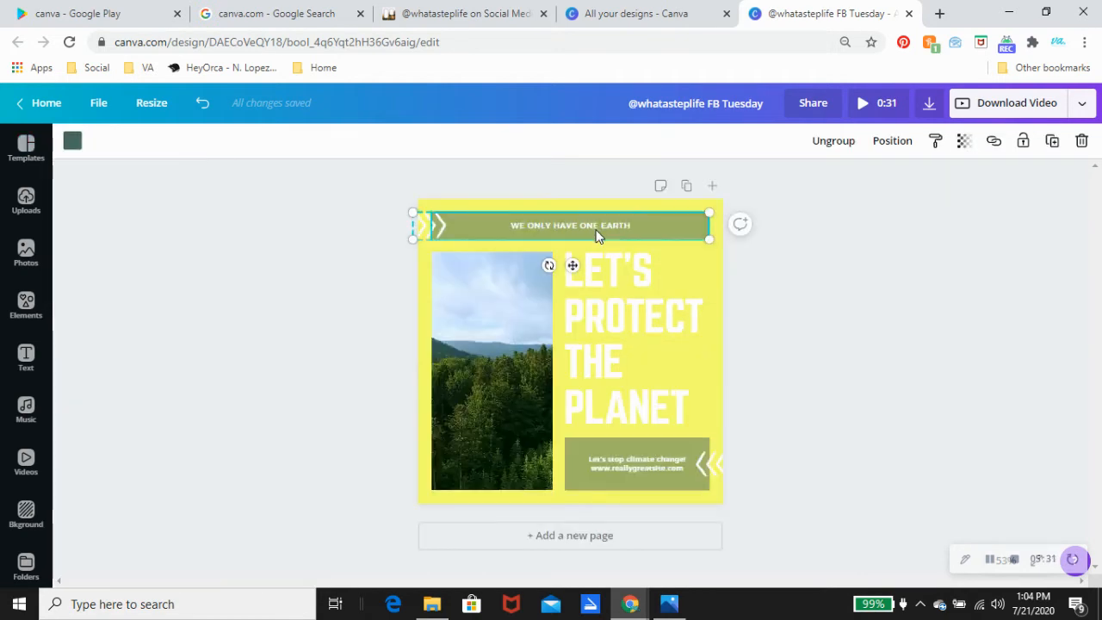
Step: Preview dark teal, teal, light cyan and dark slate on the WE ONLY HAVE ONE EARTH banner
click(72, 141)
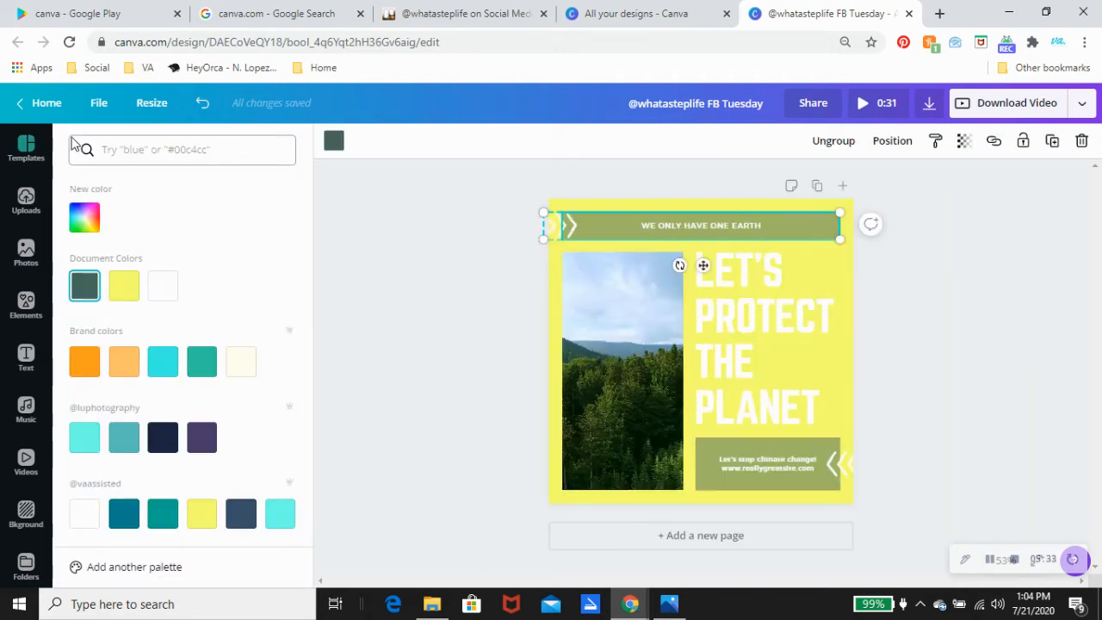
click(127, 516)
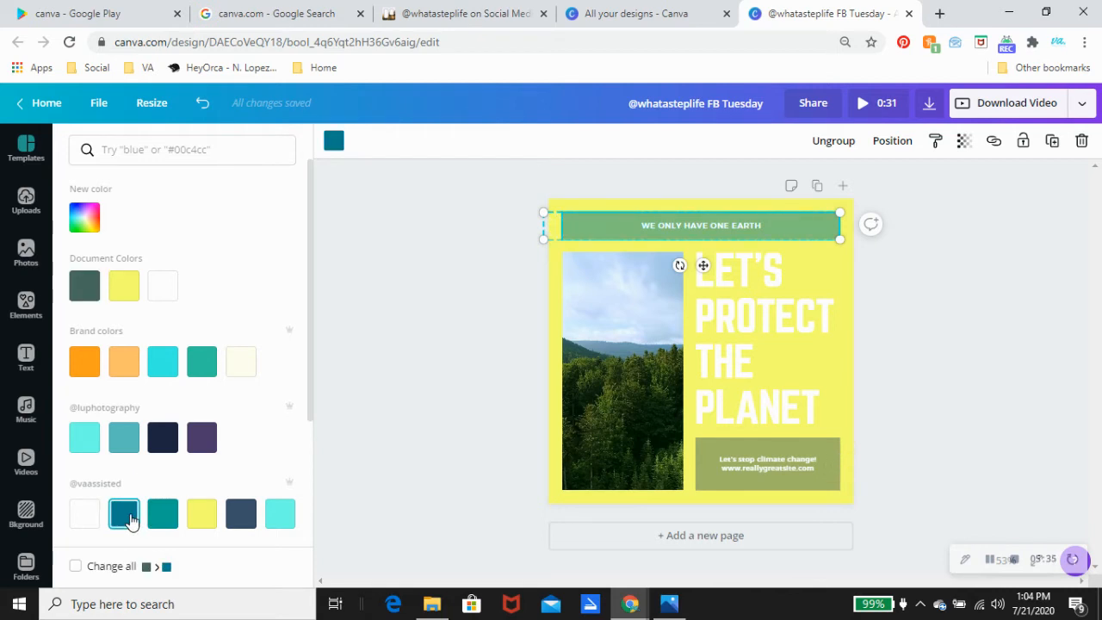
click(239, 514)
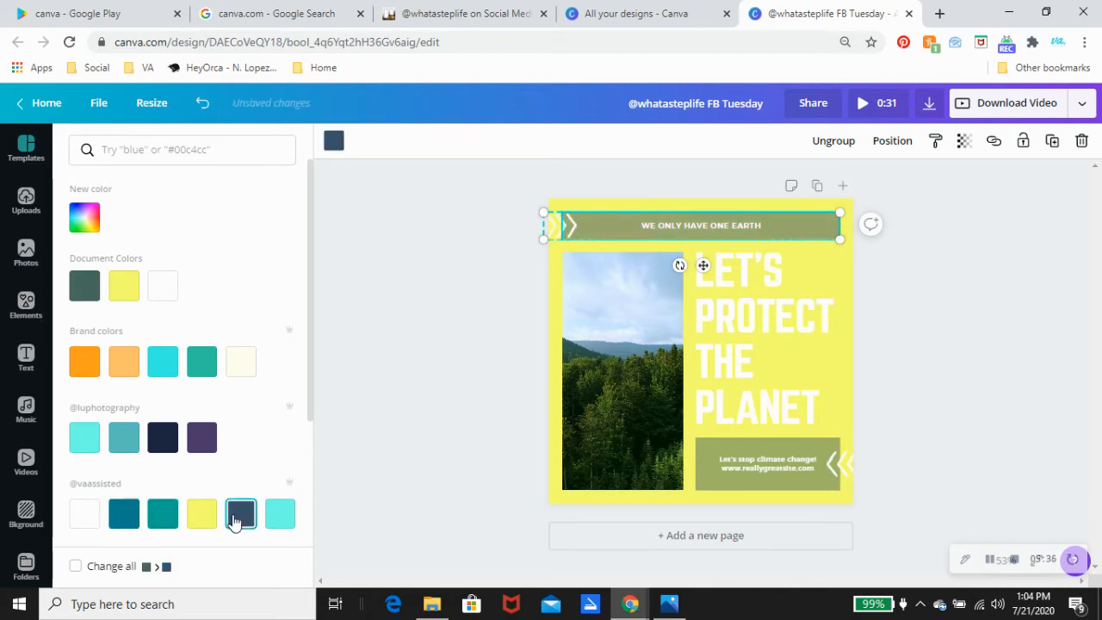
click(168, 519)
click(280, 517)
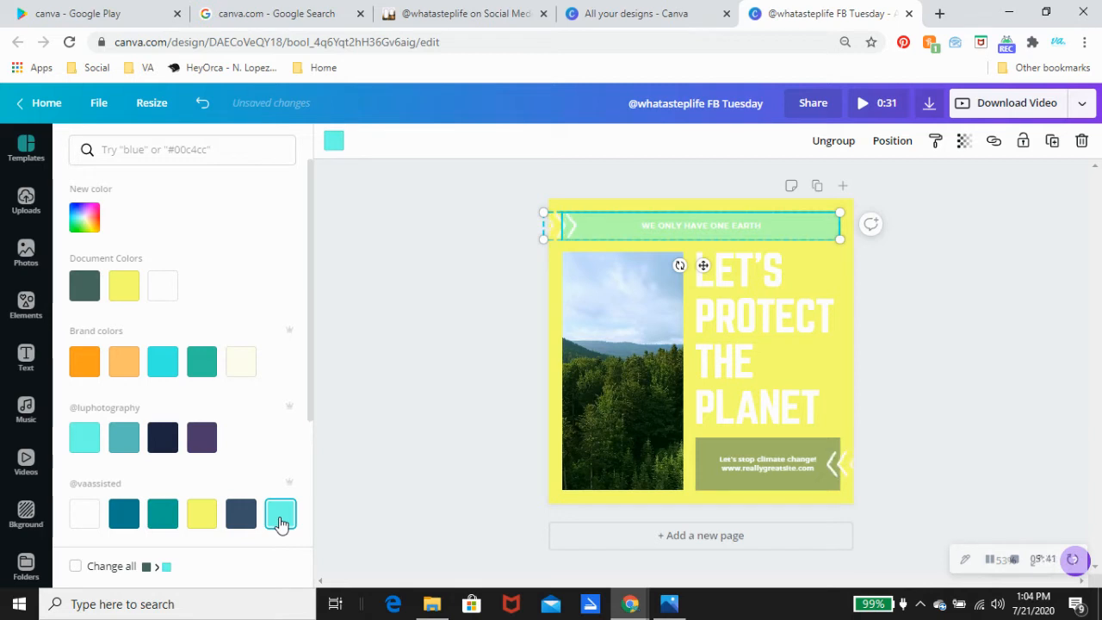
click(240, 522)
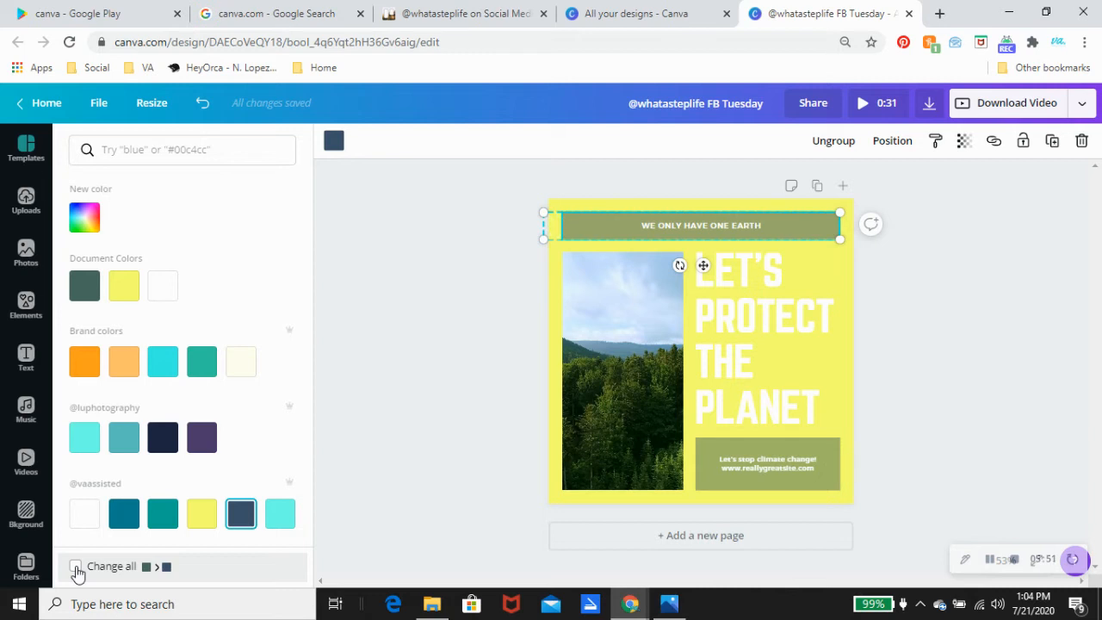
Step: With Change all ticked, recolour the banner and caption box orange
click(76, 568)
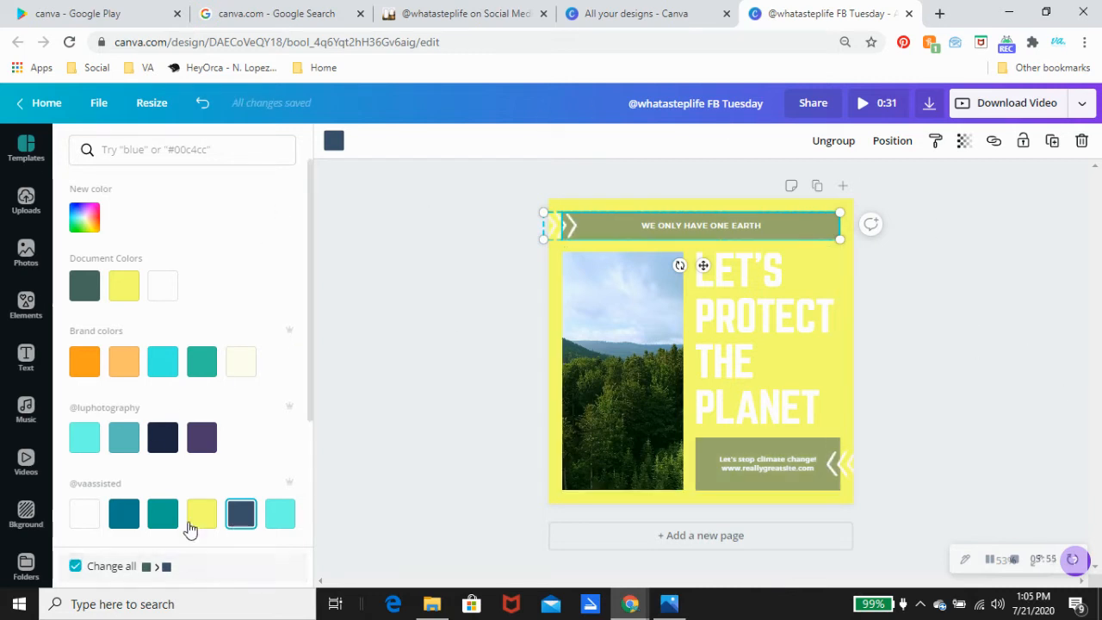
click(157, 517)
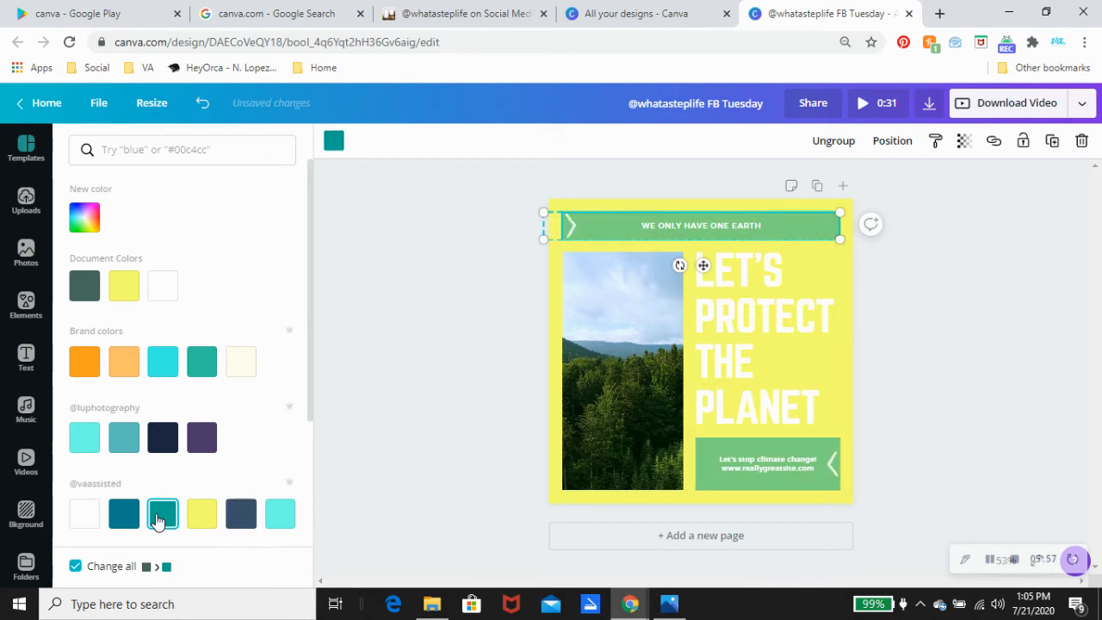
click(201, 438)
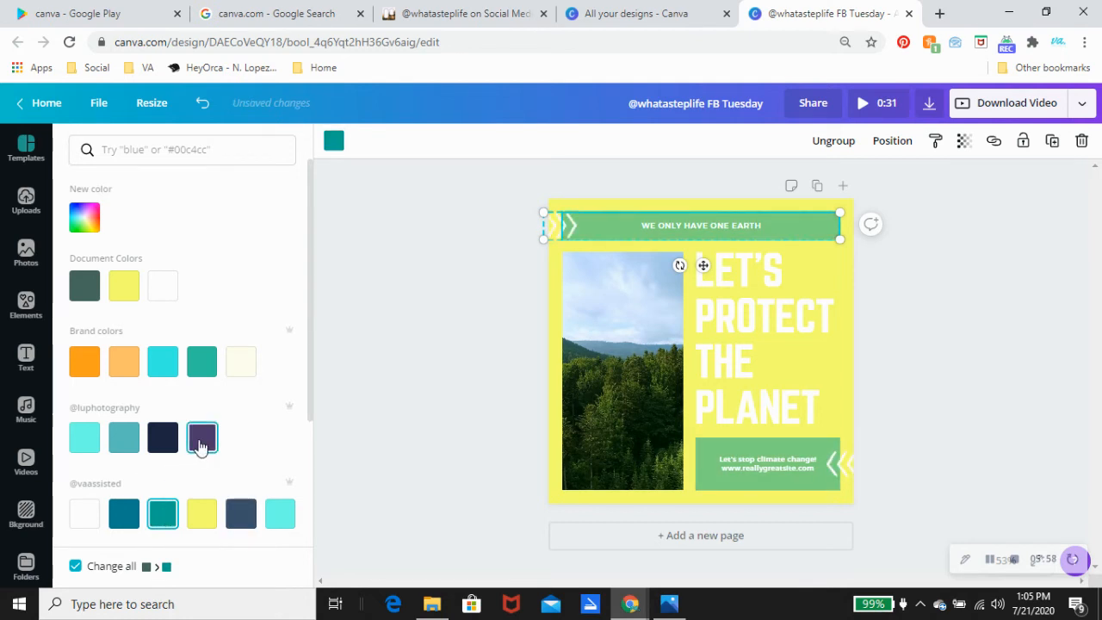
click(202, 375)
click(170, 364)
click(123, 361)
click(84, 365)
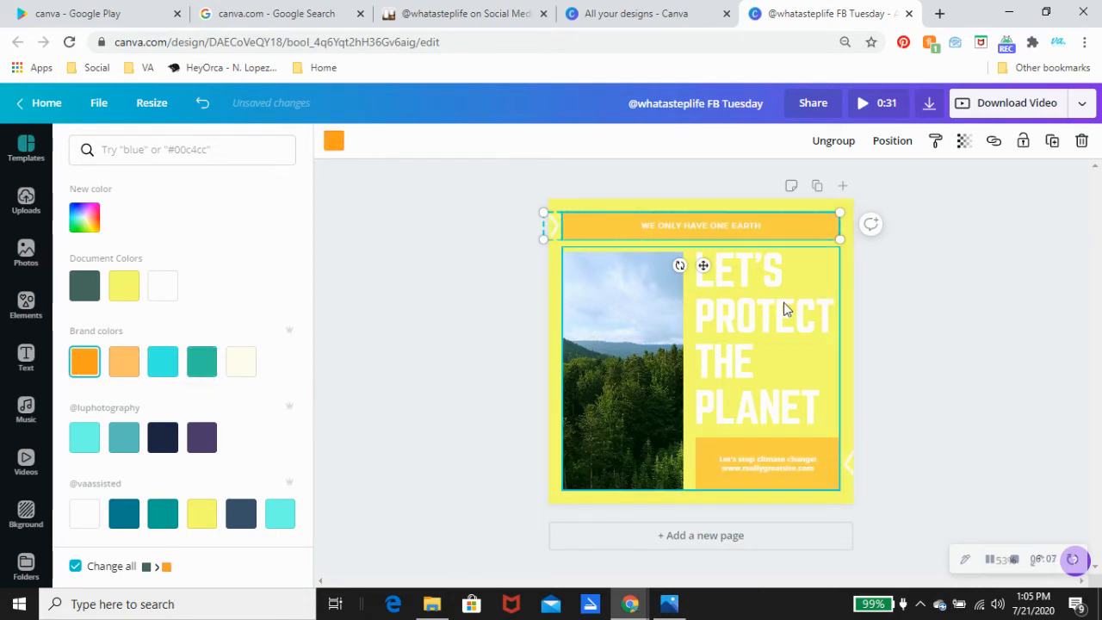
key(Escape)
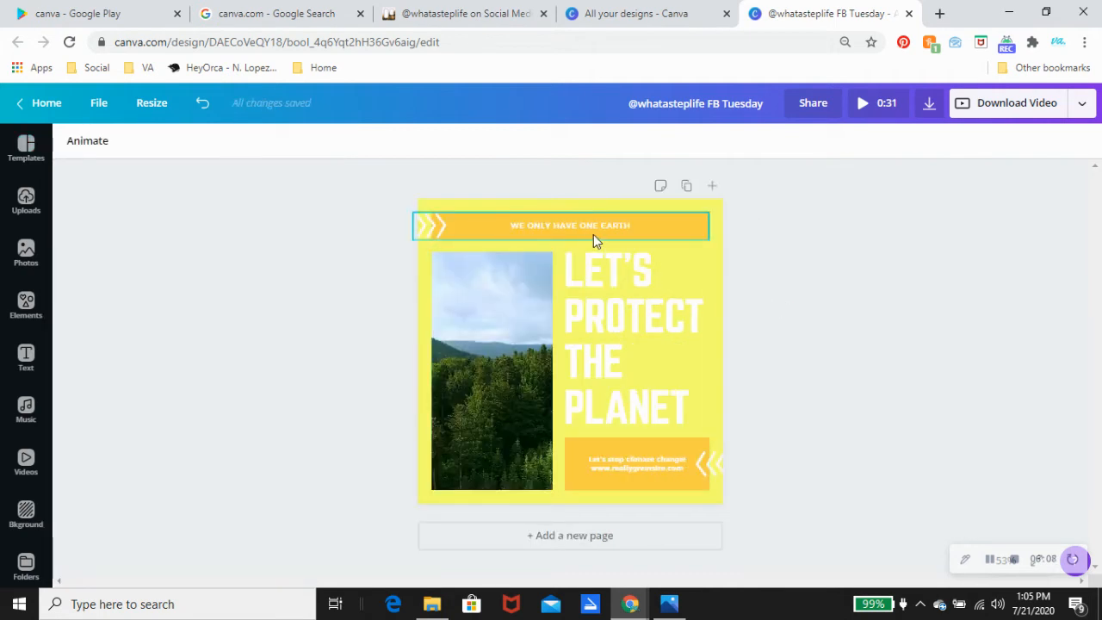
click(598, 224)
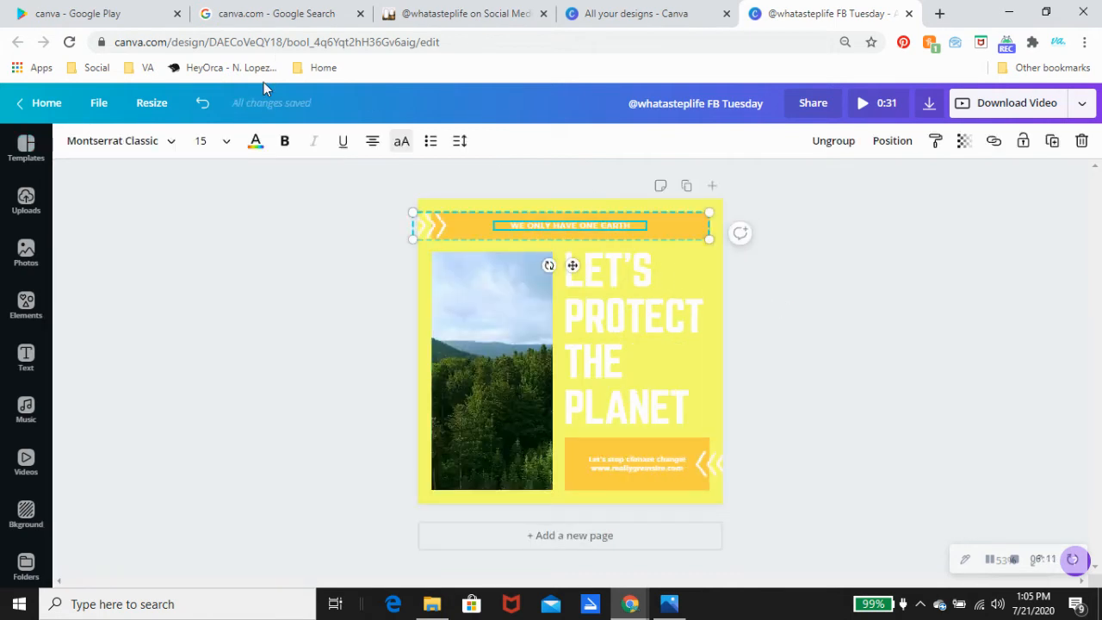
Step: Make the banner text dark slate and apply it to all white text with Change all
click(256, 142)
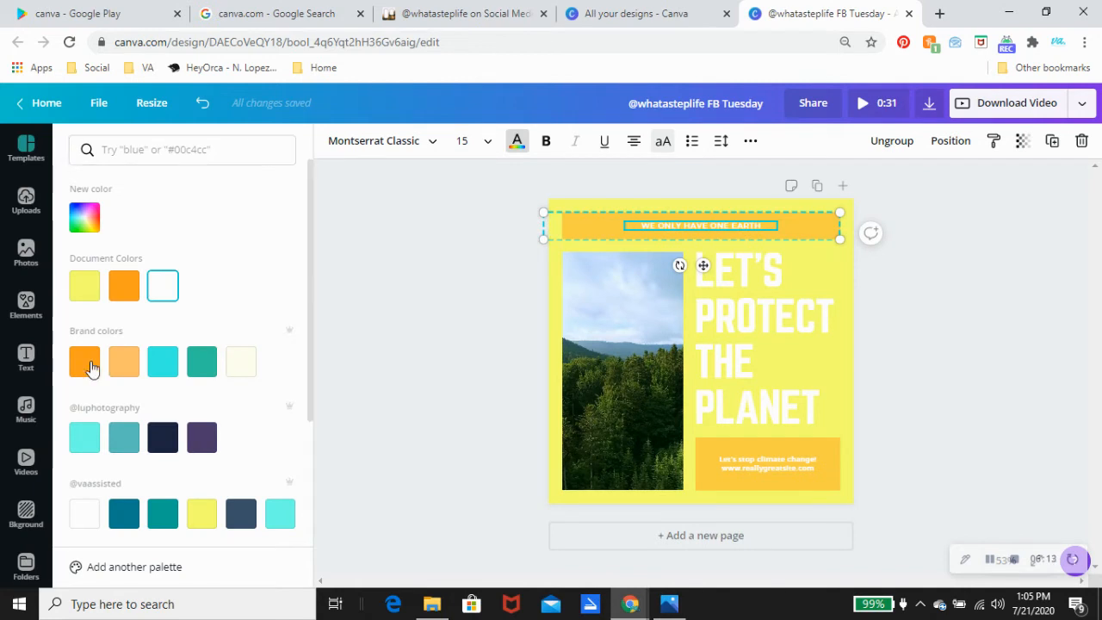
click(280, 515)
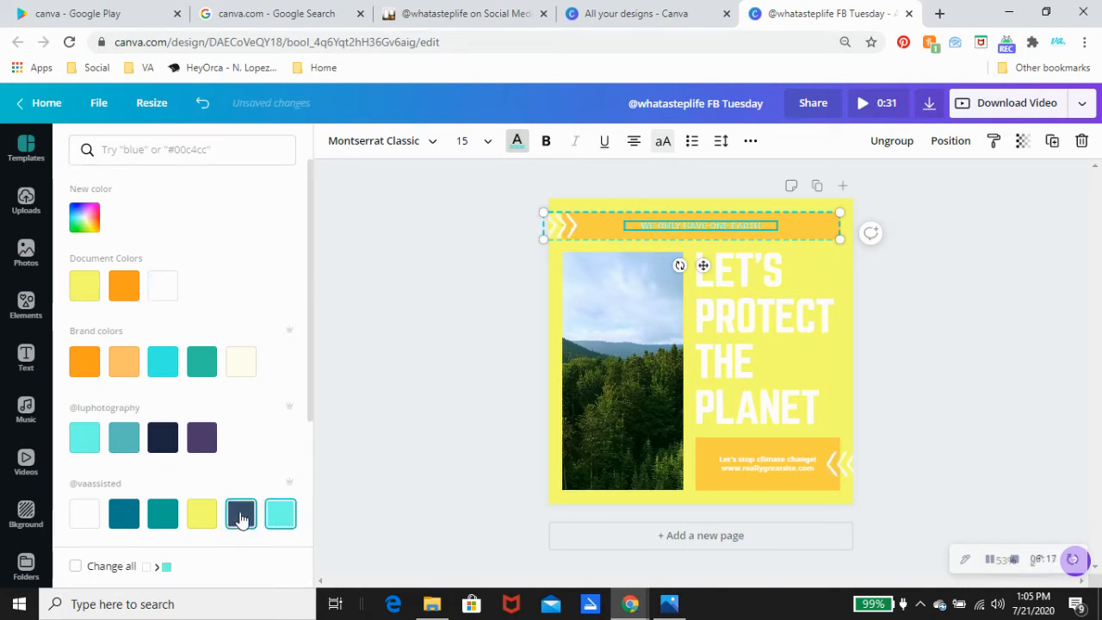
click(241, 515)
click(76, 566)
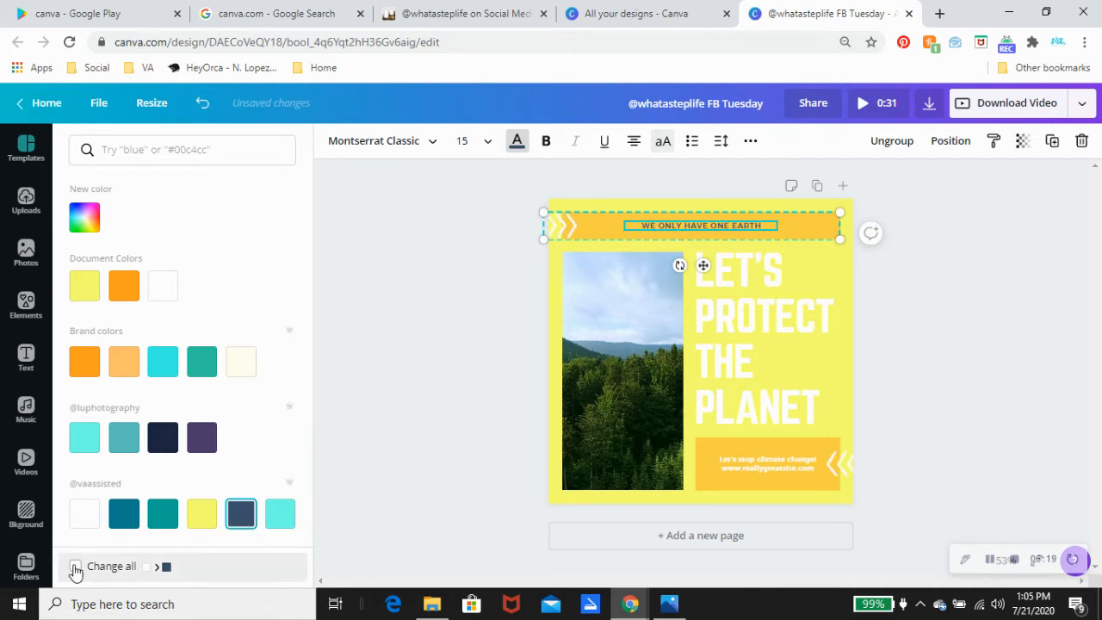
click(983, 306)
click(570, 337)
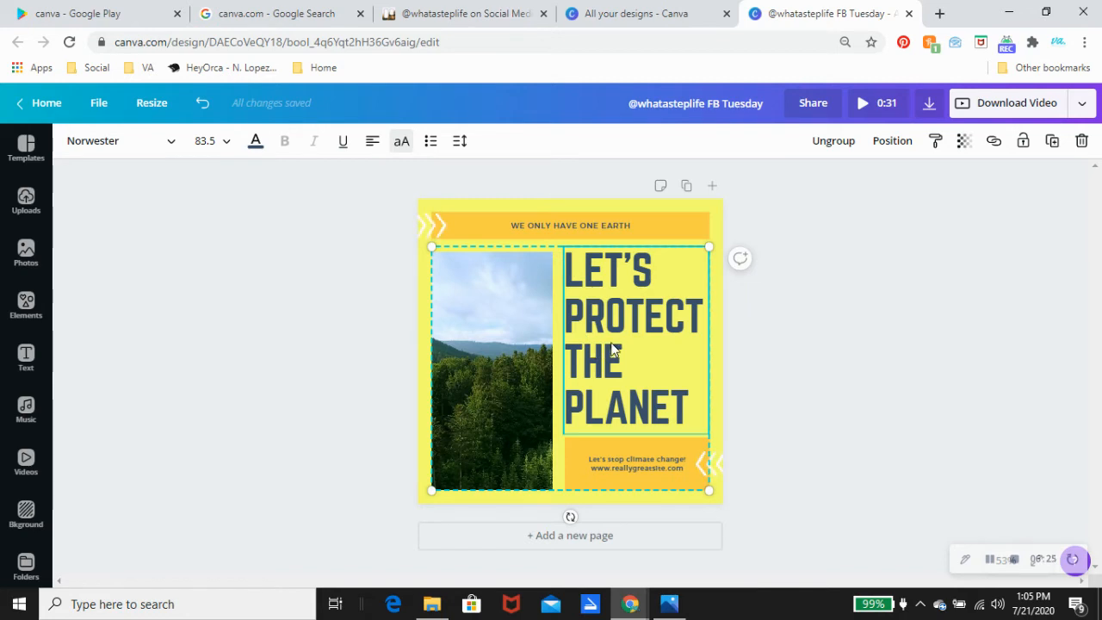
click(613, 345)
Step: Replace 'PROTECT THE PLANET' in the headline with 'START STRATEGIZING!' so it reads 'LET'S START STRATEGIZING!'
drag(696, 401, 573, 327)
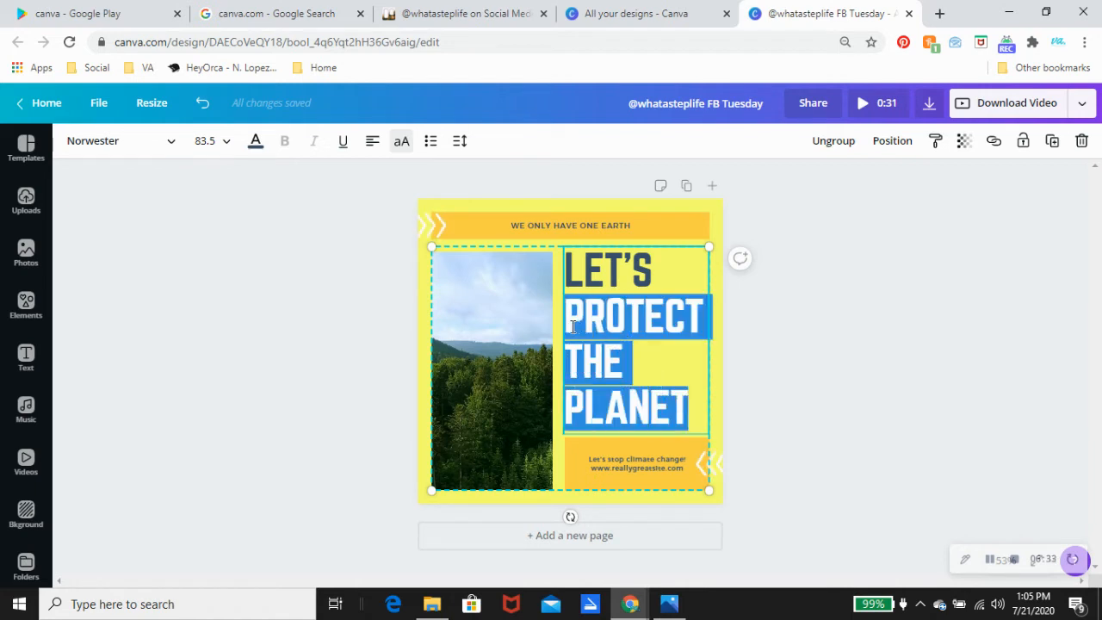
text(STAR)
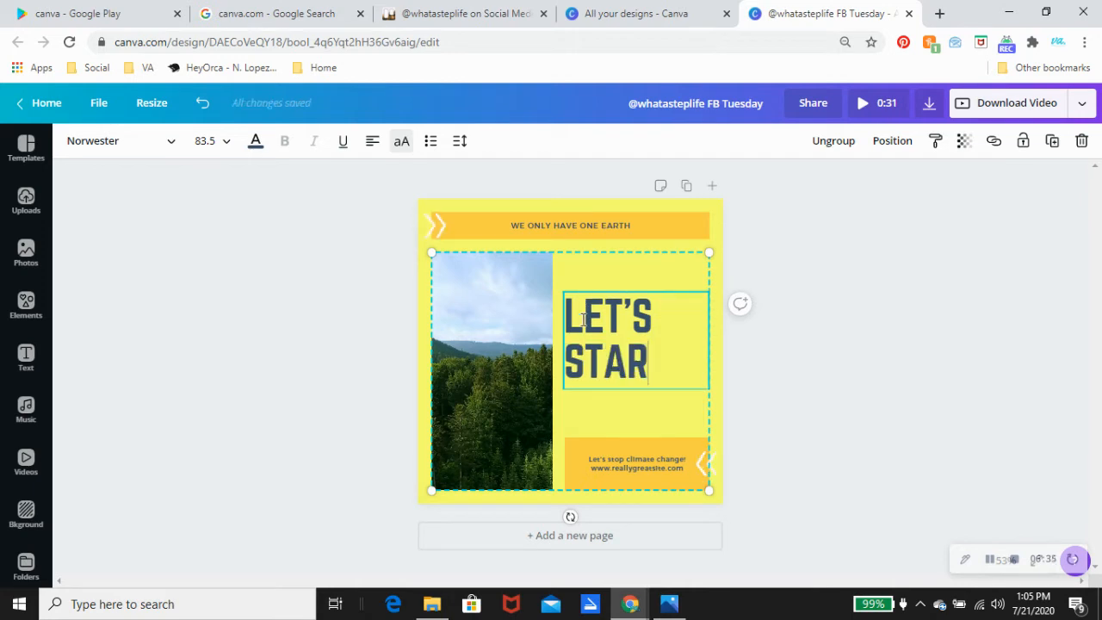
text(T STR)
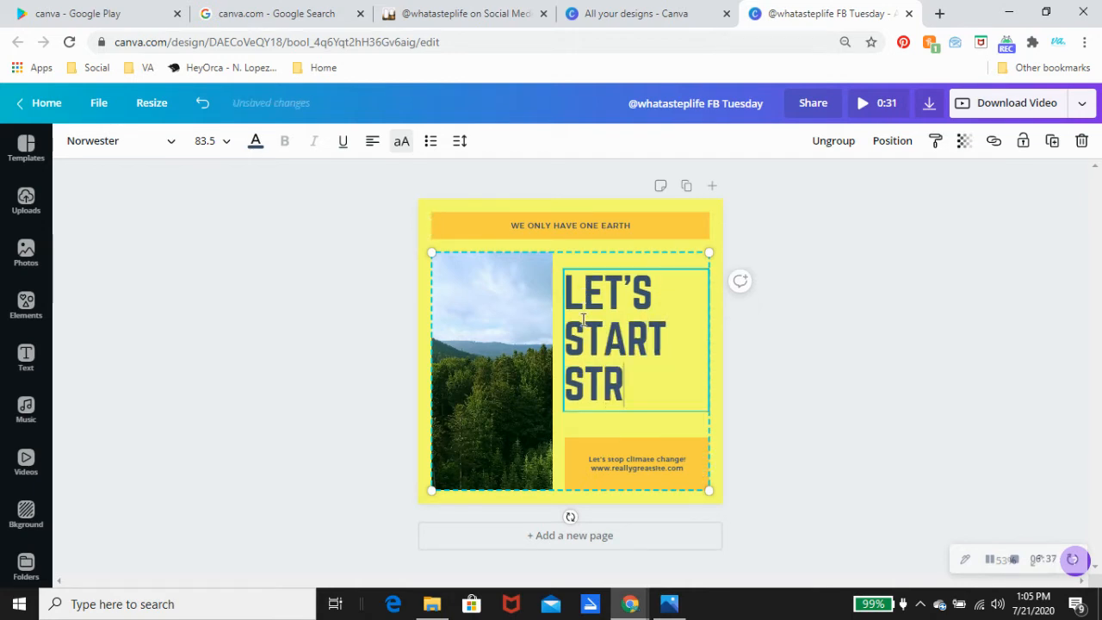
text(ATEGIZIN)
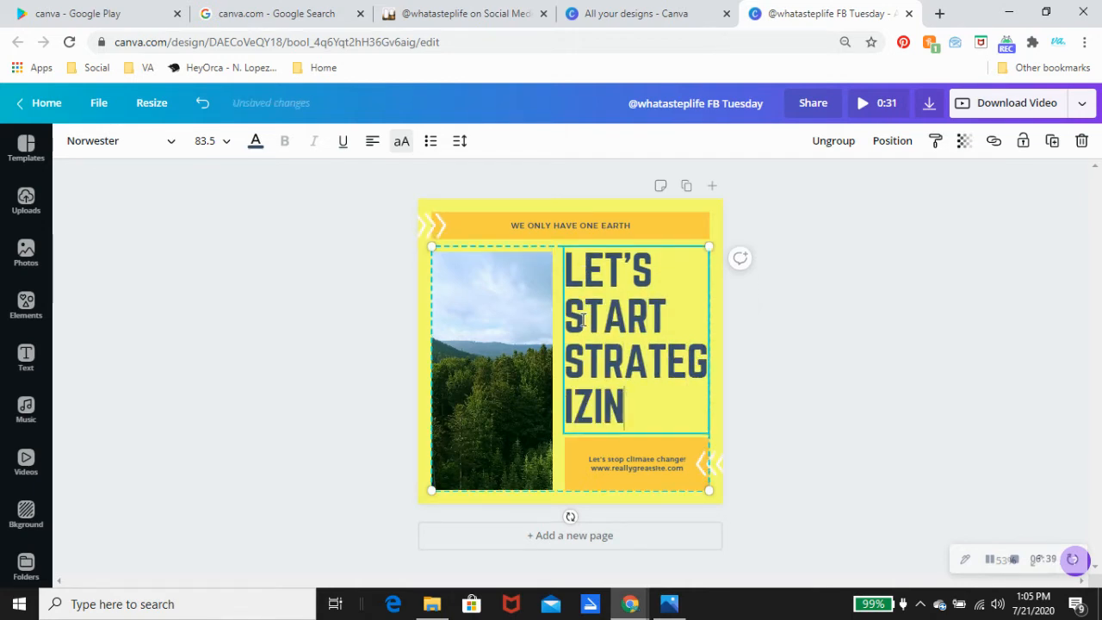
text(G!)
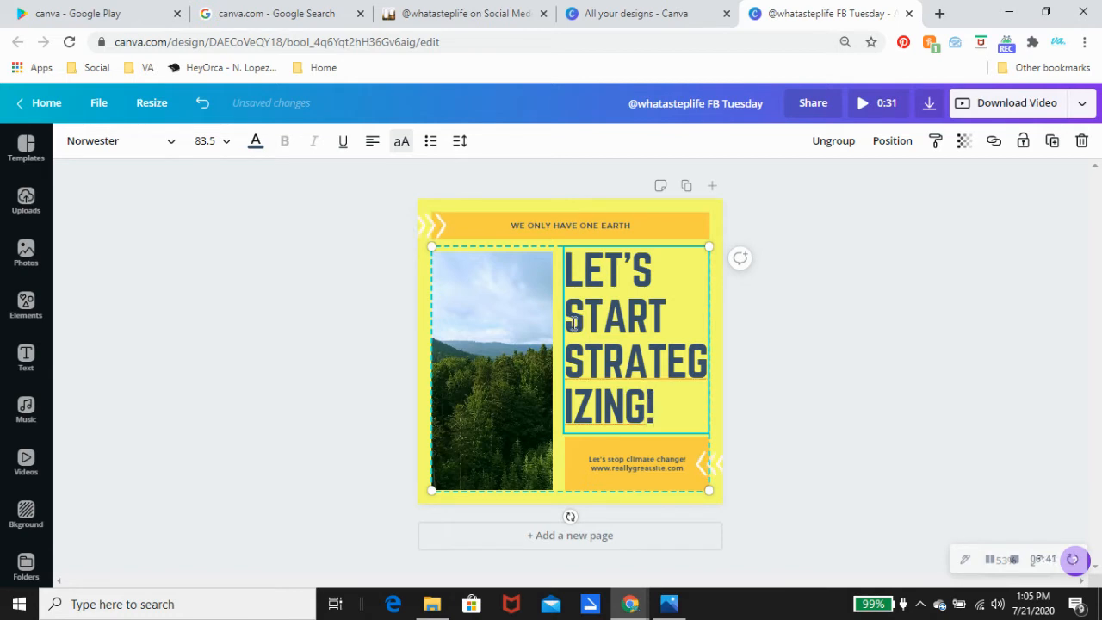
click(563, 221)
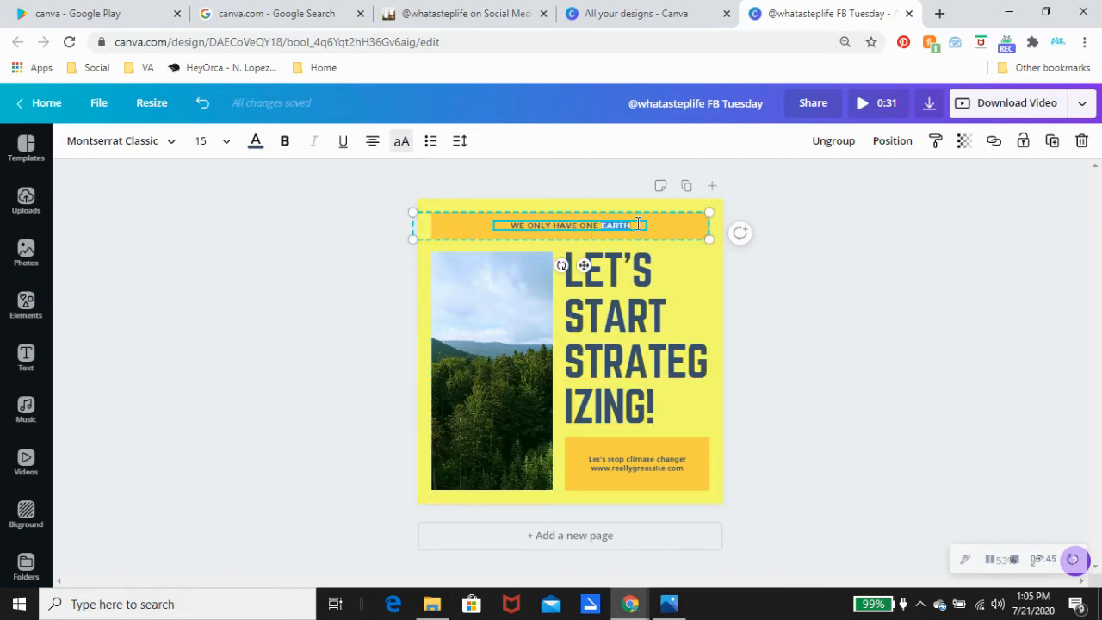
Step: Change 'WE ONLY HAVE ONE EARTH' to 'WE CAN CREATE TOGETHER' and swap the caption's website line for a social handle
drag(611, 224, 507, 224)
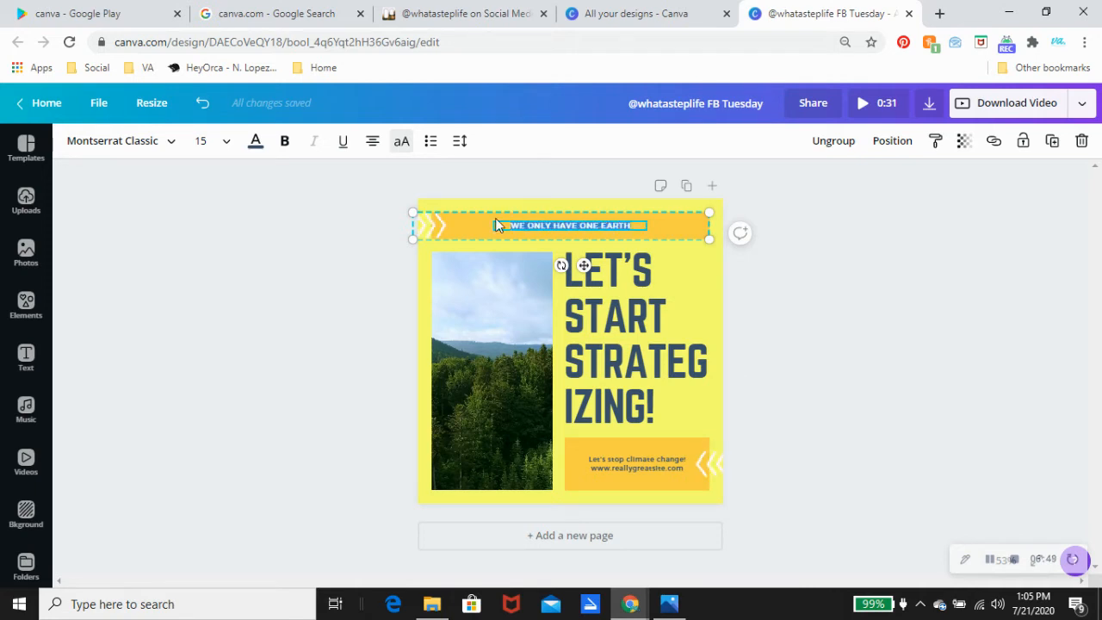
text(WE CA)
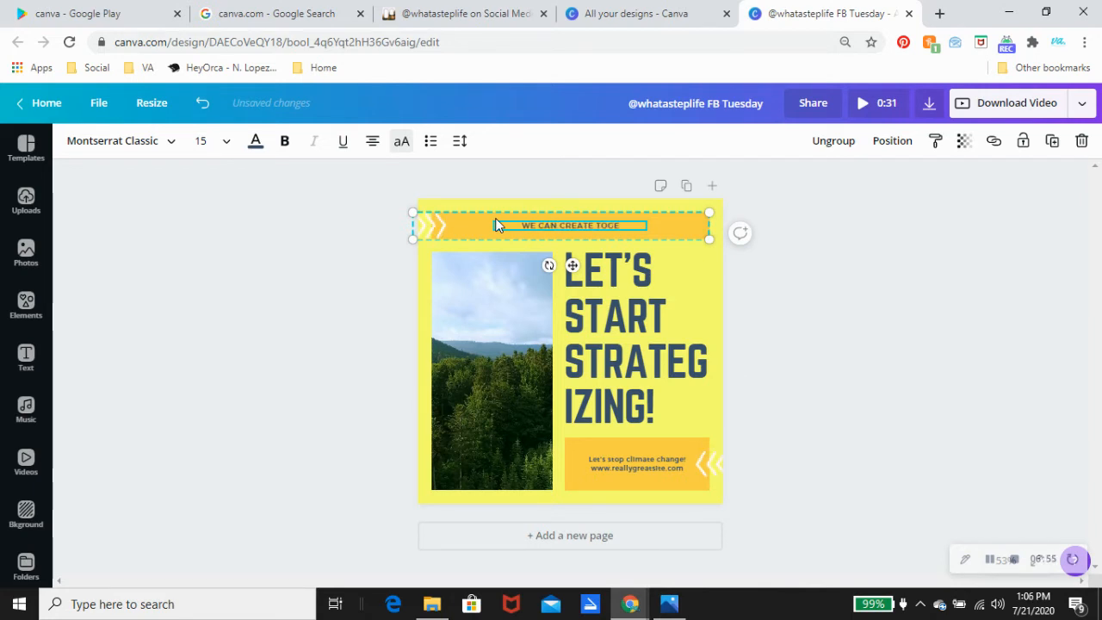
click(637, 464)
double_click(637, 466)
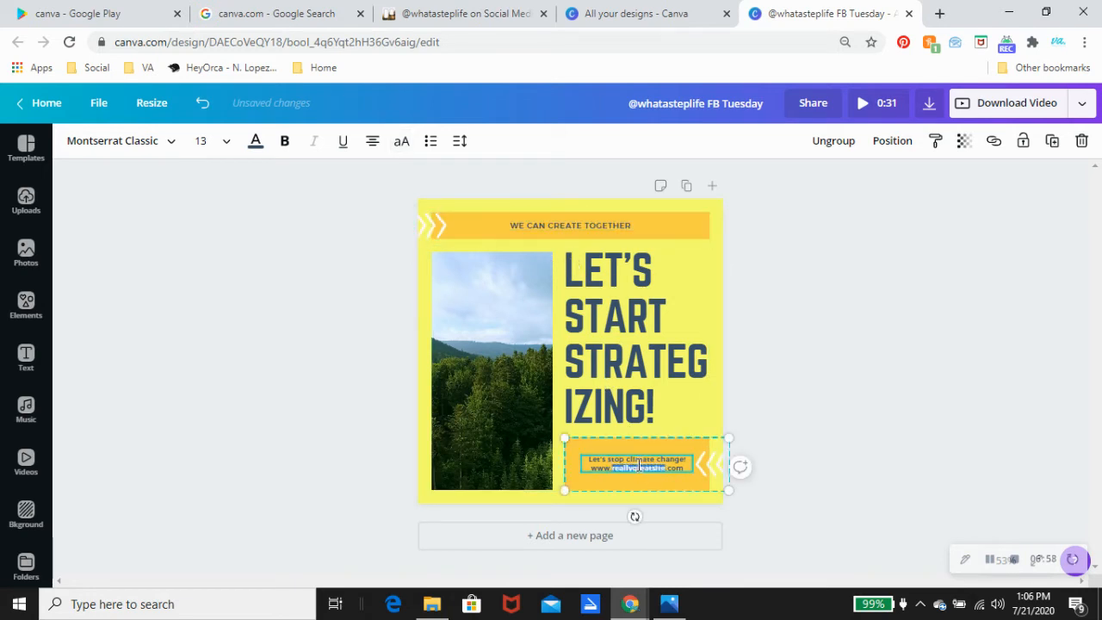
click(688, 467)
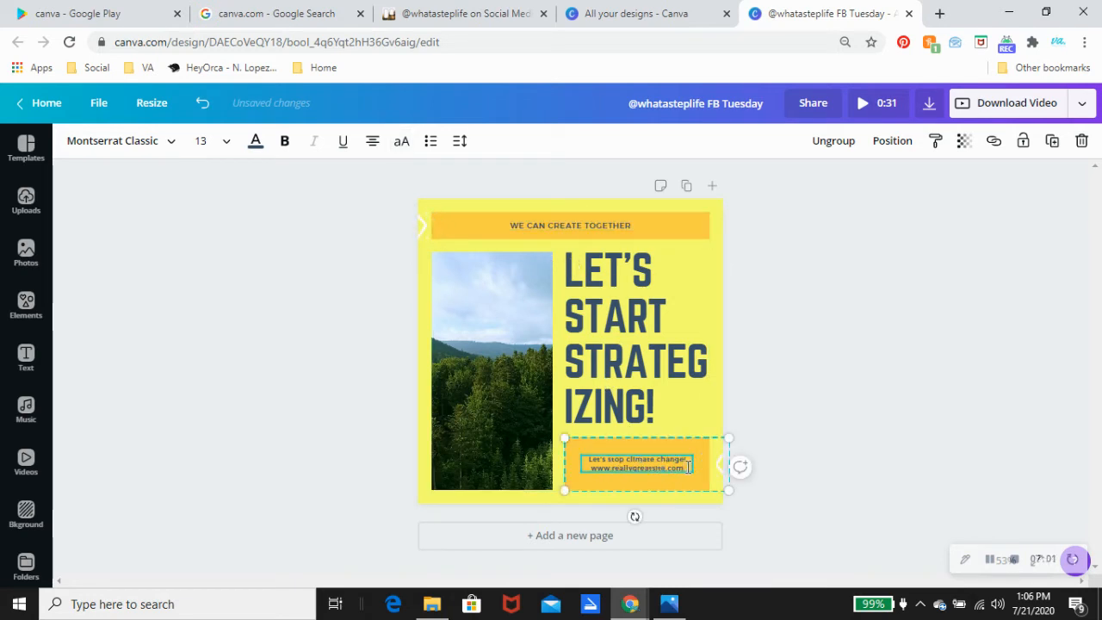
drag(687, 467, 593, 470)
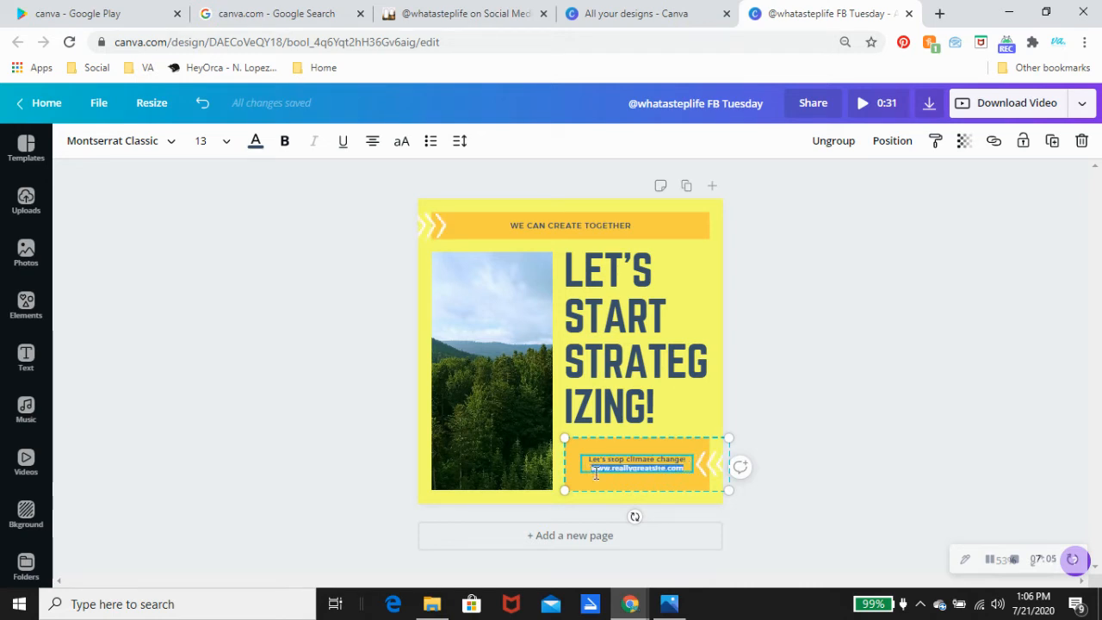
text(@VAMARYLOU)
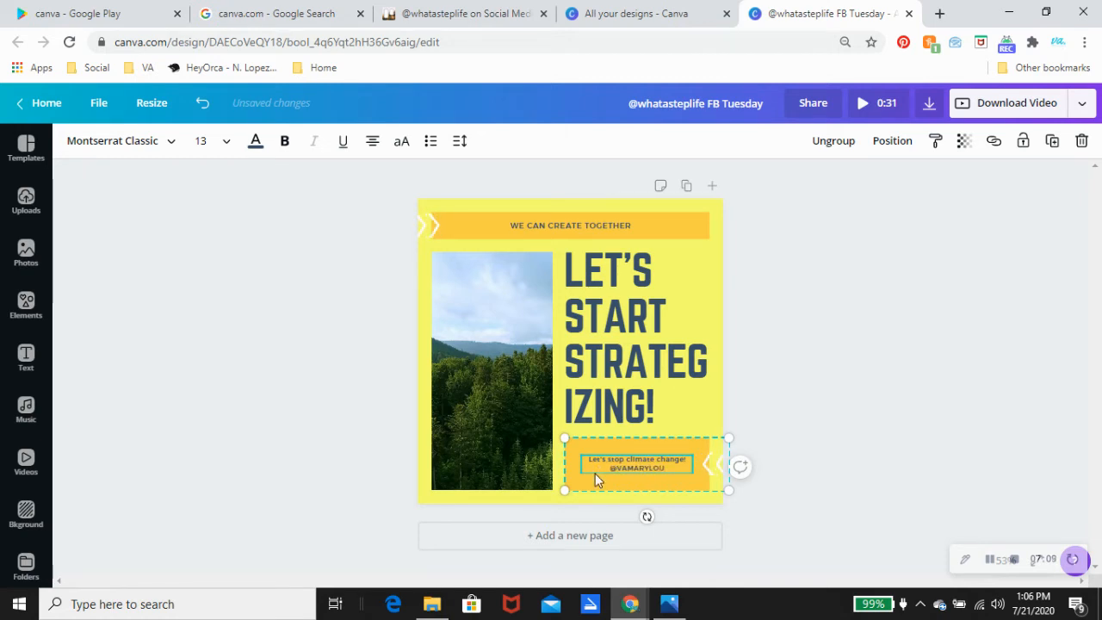